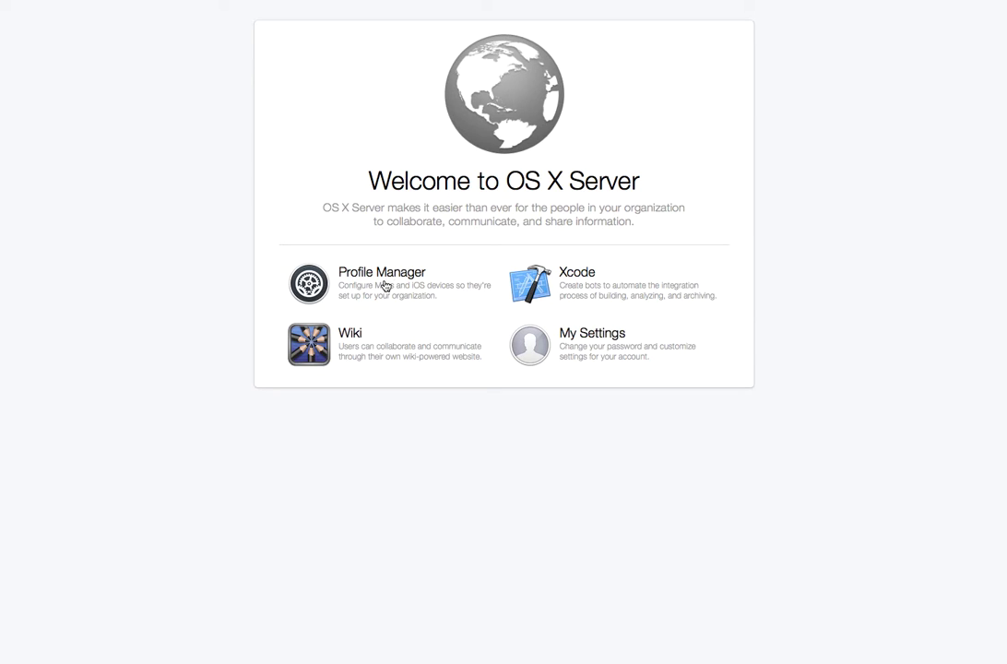
- Open Profile Manager and review the library sections from Apps to Groups, plus the active and completed tasks
{"action": "left_click", "coordinate": [351, 3]}
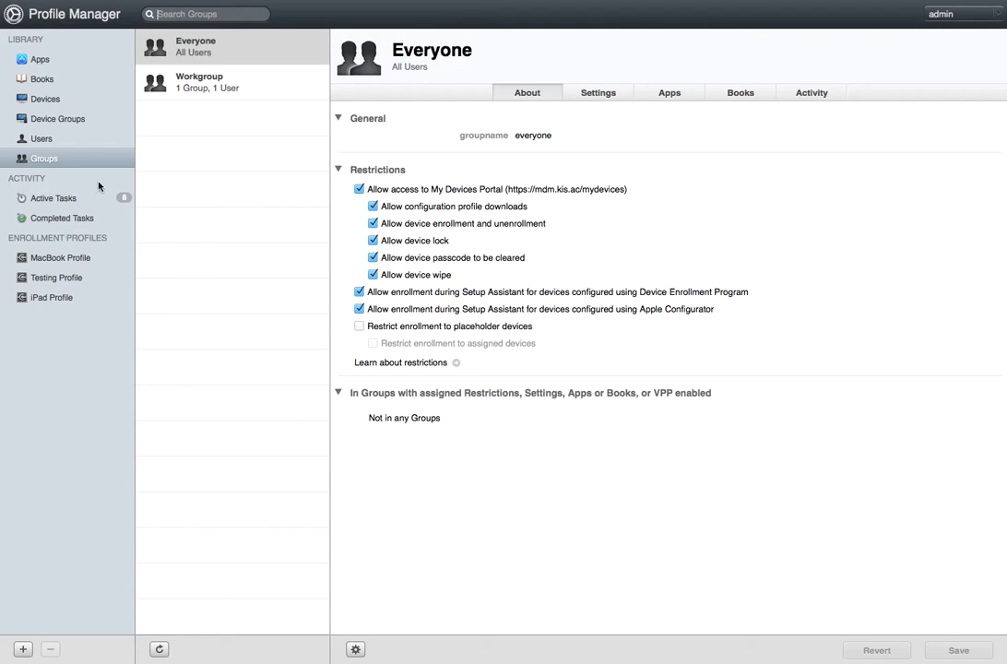
{"action": "left_click", "coordinate": [39, 60]}
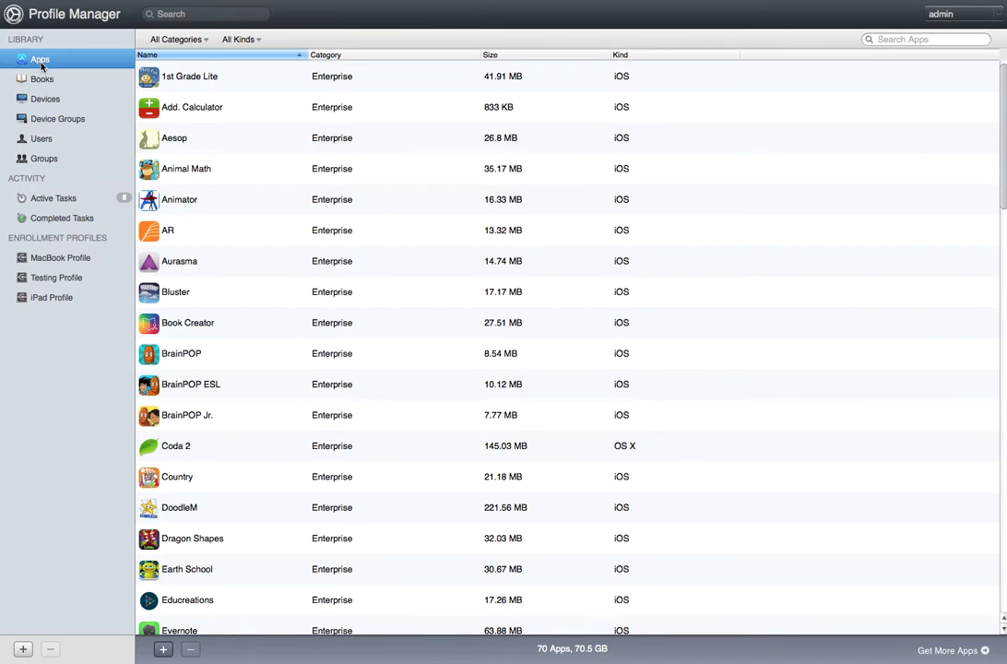
{"action": "left_click", "coordinate": [46, 76]}
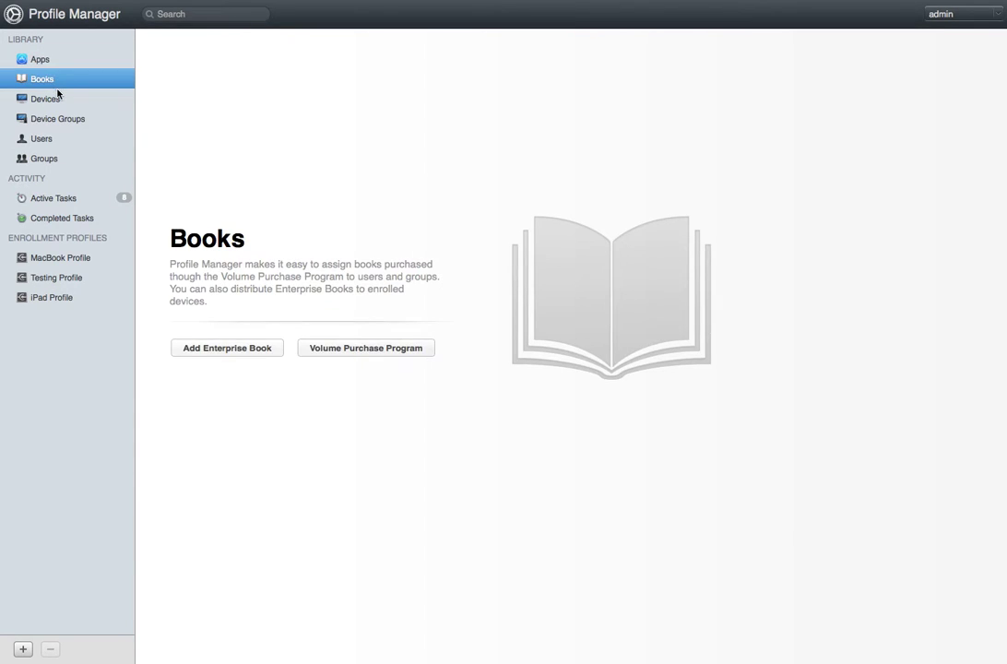
{"action": "left_click", "coordinate": [48, 98]}
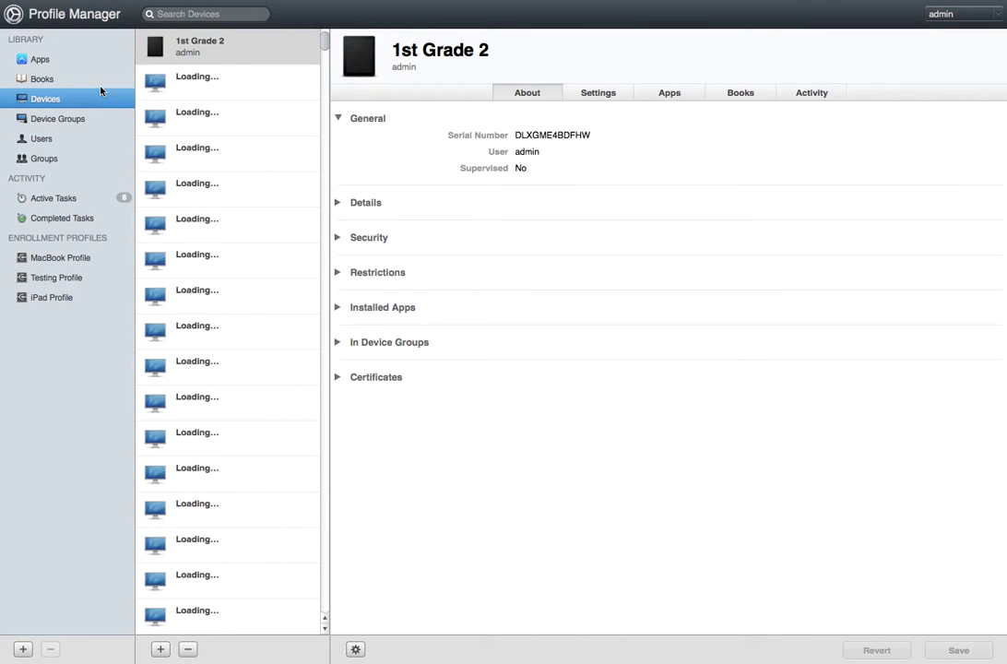
{"action": "left_click", "coordinate": [78, 118]}
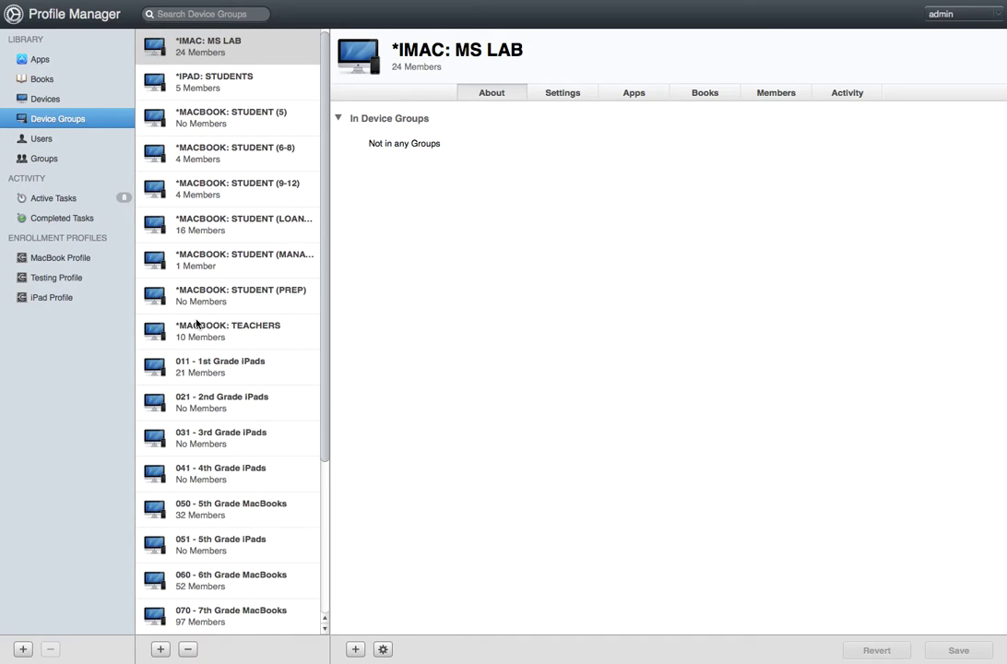
{"action": "left_click", "coordinate": [42, 140]}
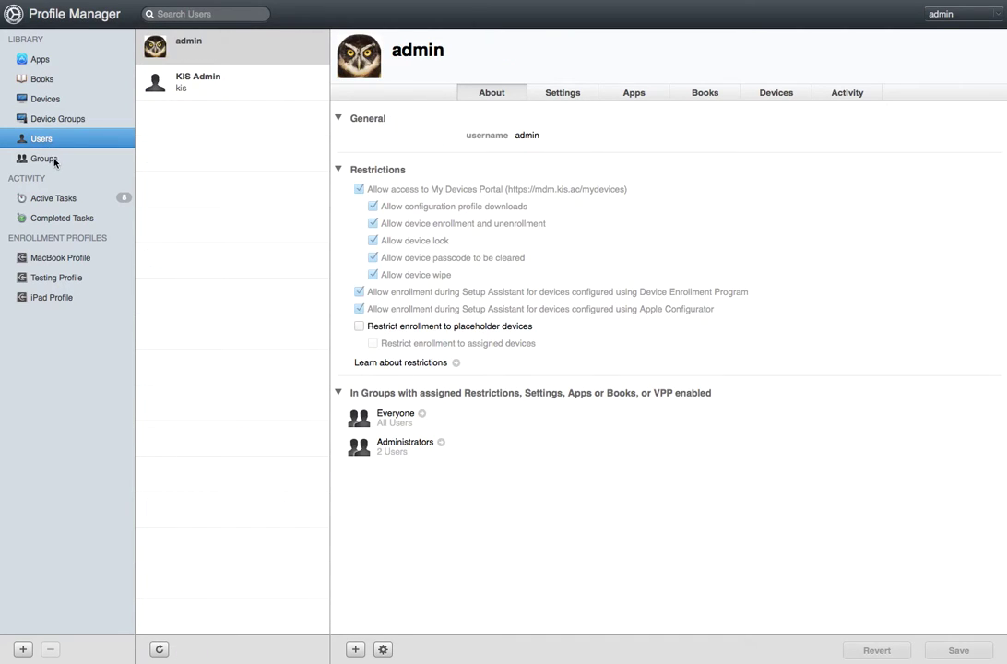
{"action": "left_click", "coordinate": [46, 160]}
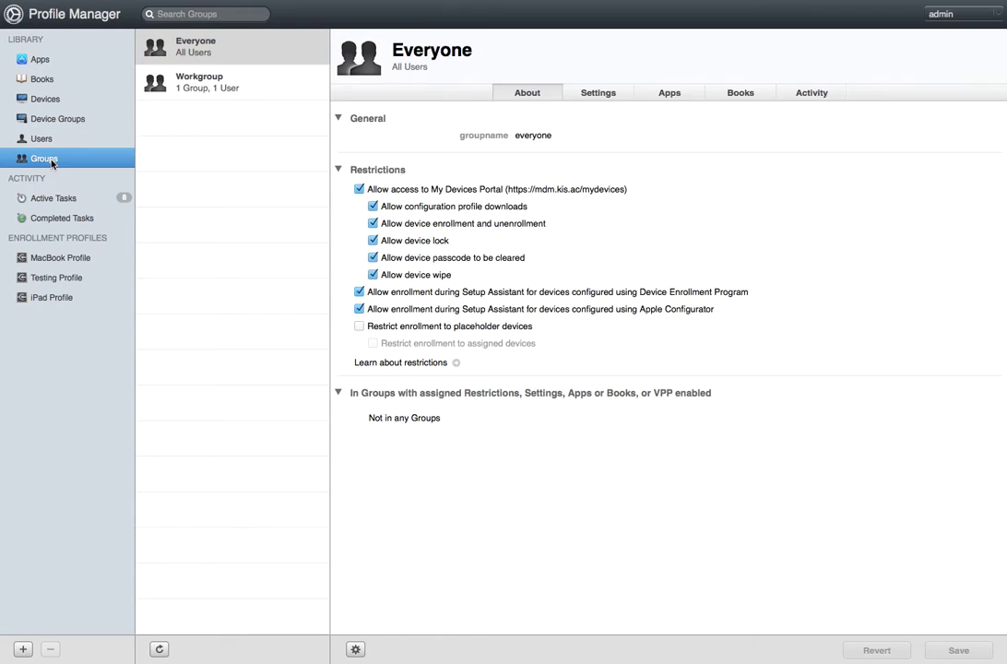
{"action": "left_click", "coordinate": [42, 139]}
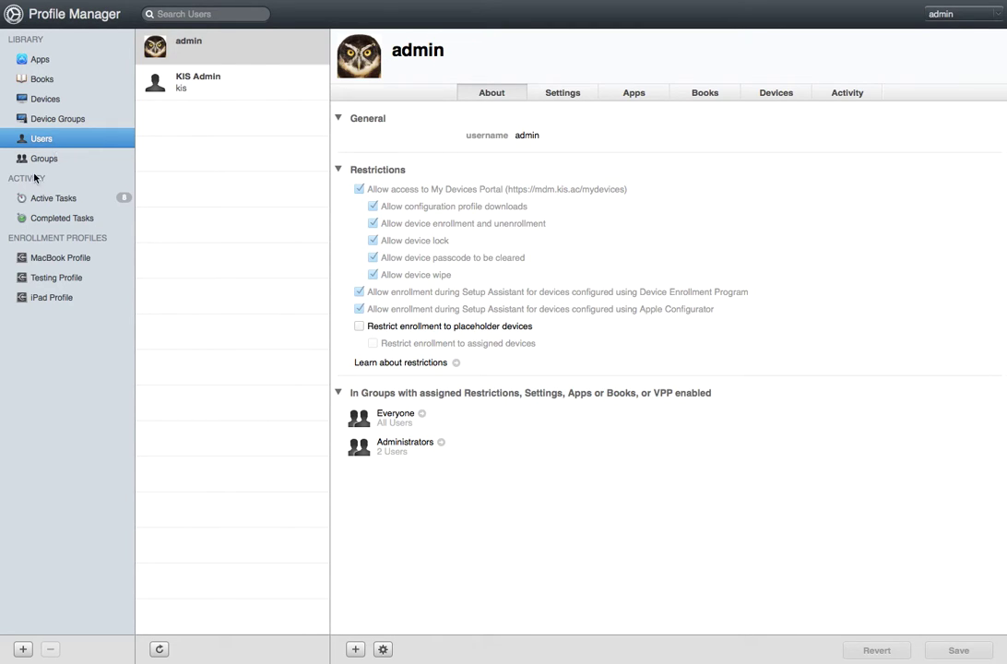
{"action": "left_click", "coordinate": [73, 200]}
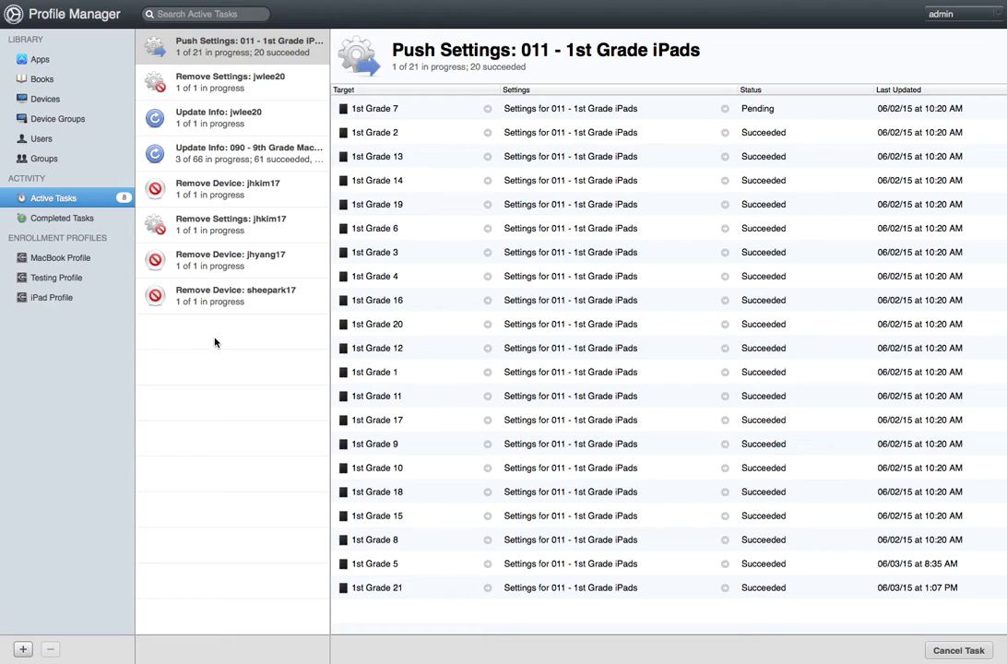
{"action": "left_click", "coordinate": [83, 215]}
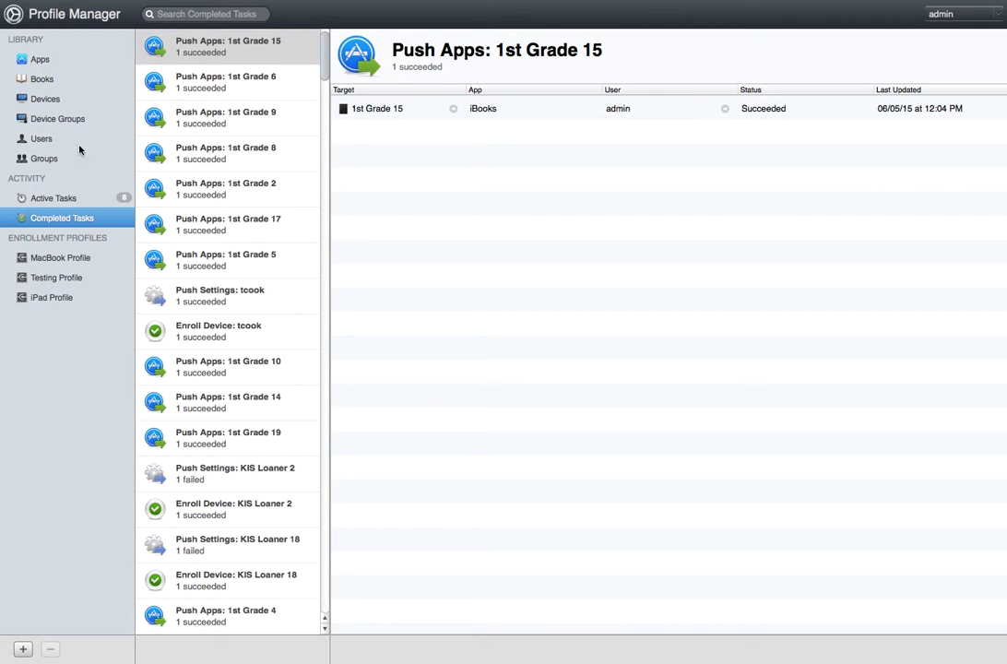
- Review the MacBook, Testing and iPad enrollment profiles, and view the options available for the admin account
{"action": "left_click", "coordinate": [76, 260]}
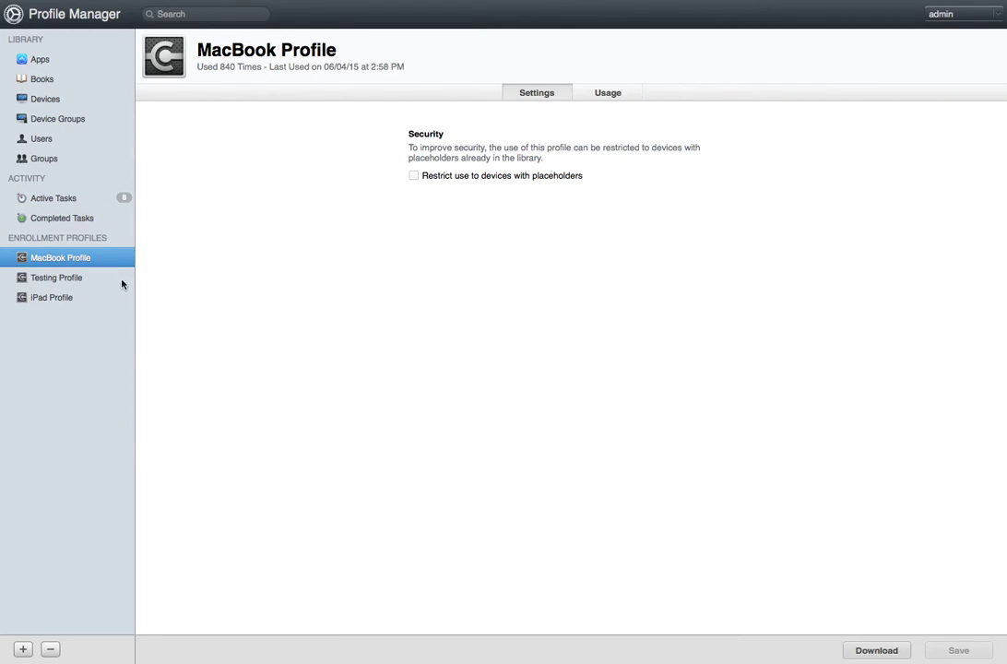
{"action": "left_click", "coordinate": [81, 278]}
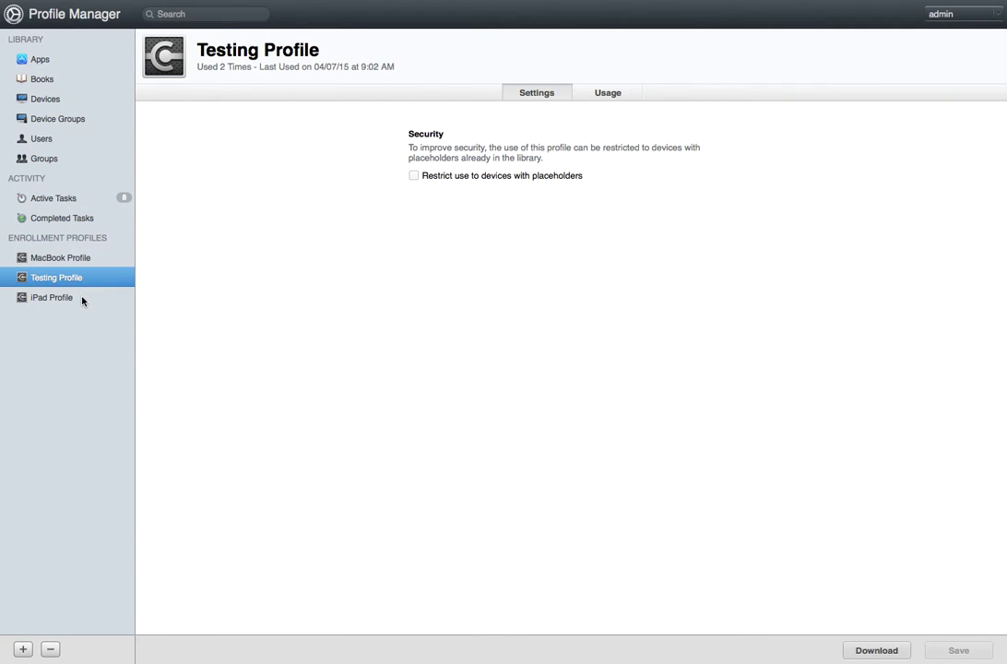
{"action": "left_click", "coordinate": [83, 298]}
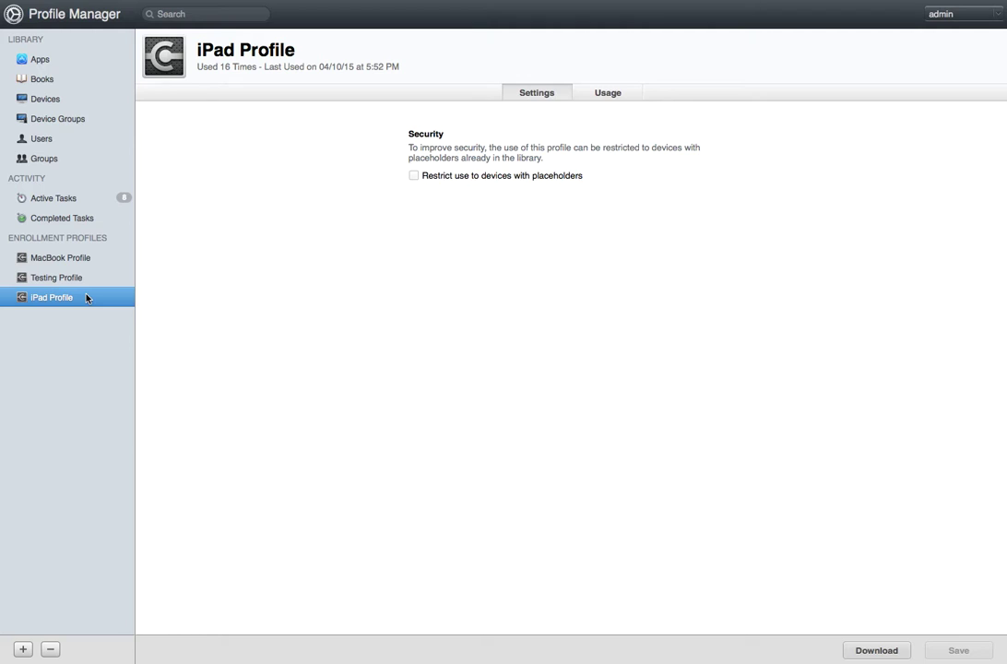
{"action": "left_click", "coordinate": [84, 258]}
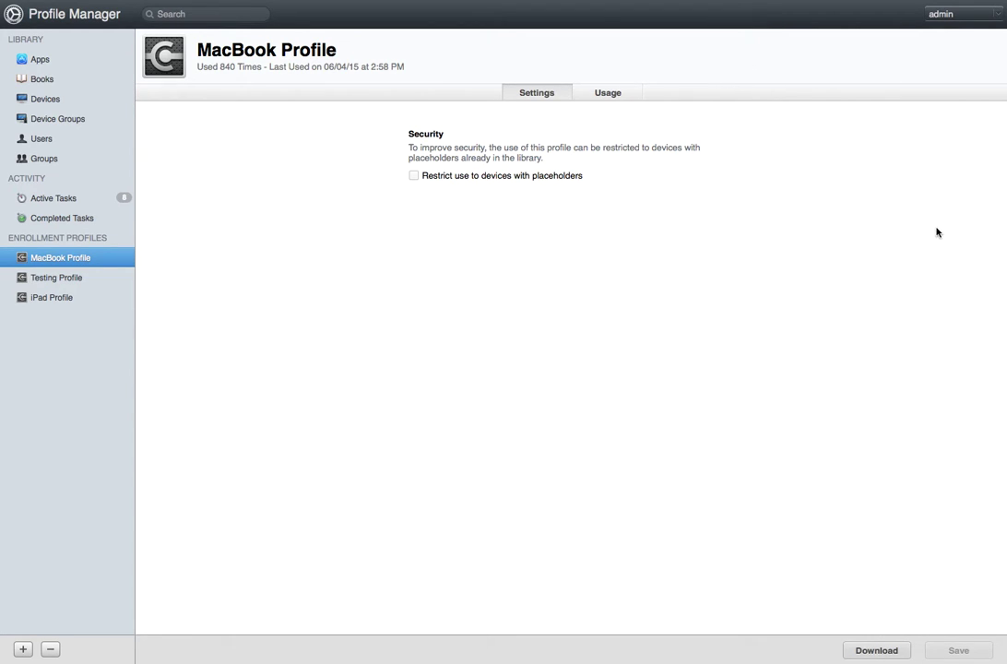
{"action": "left_click", "coordinate": [1000, 17]}
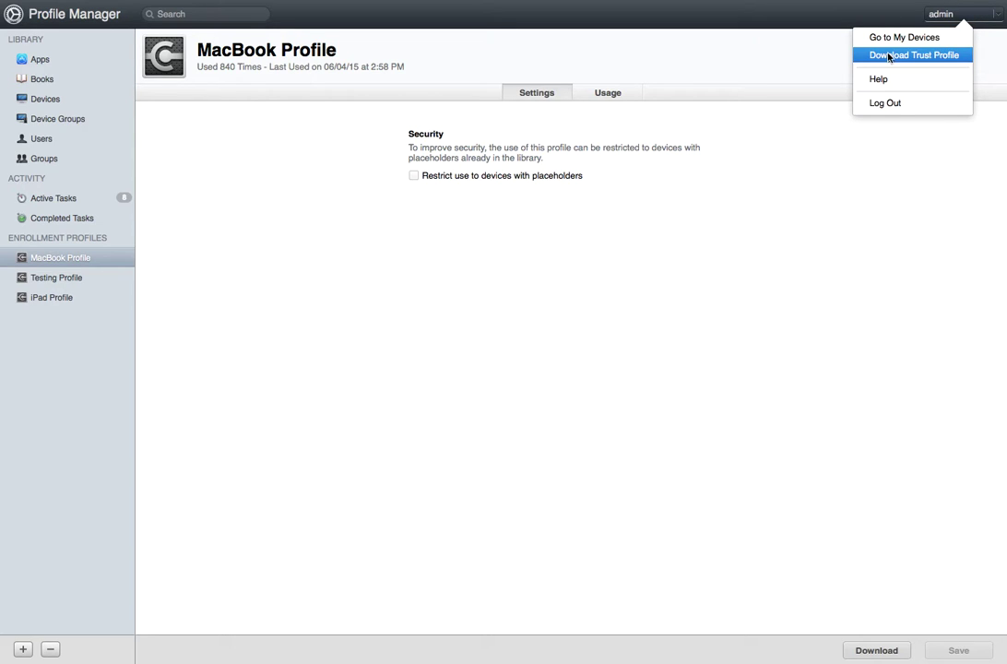
{"action": "left_click", "coordinate": [758, 386]}
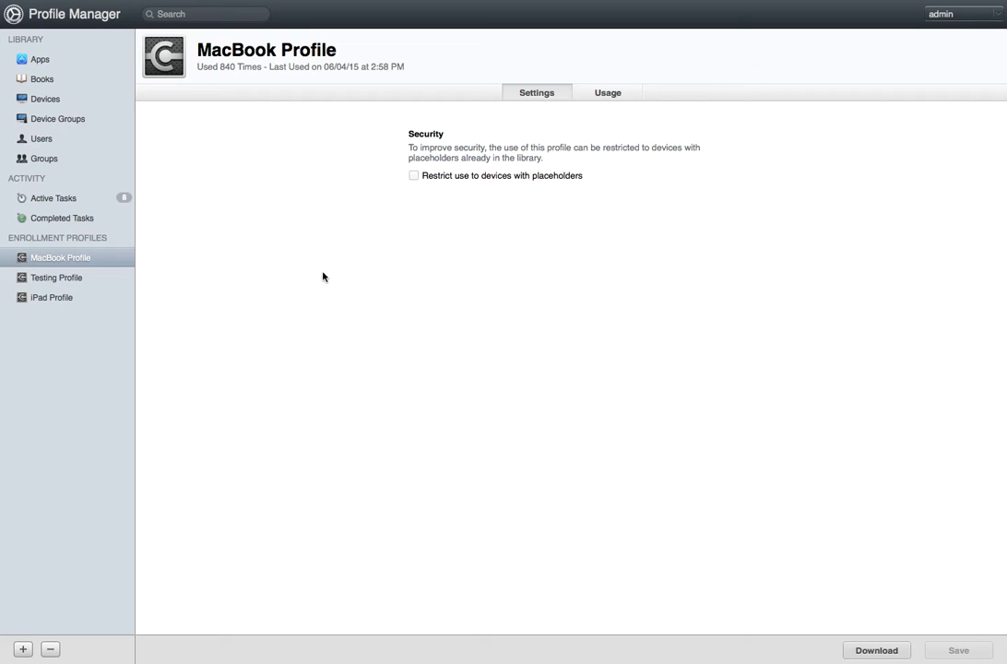
- Select the 1st Grade 2 iPad in the device library and inspect its general information, Details and Security
{"action": "left_click", "coordinate": [55, 99]}
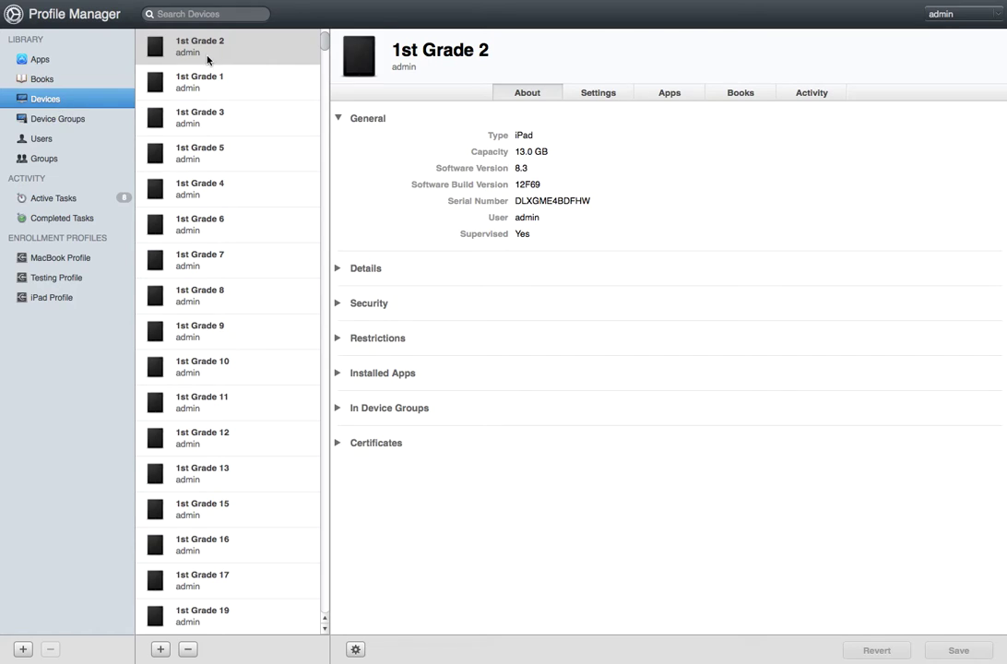
{"action": "left_click", "coordinate": [269, 48]}
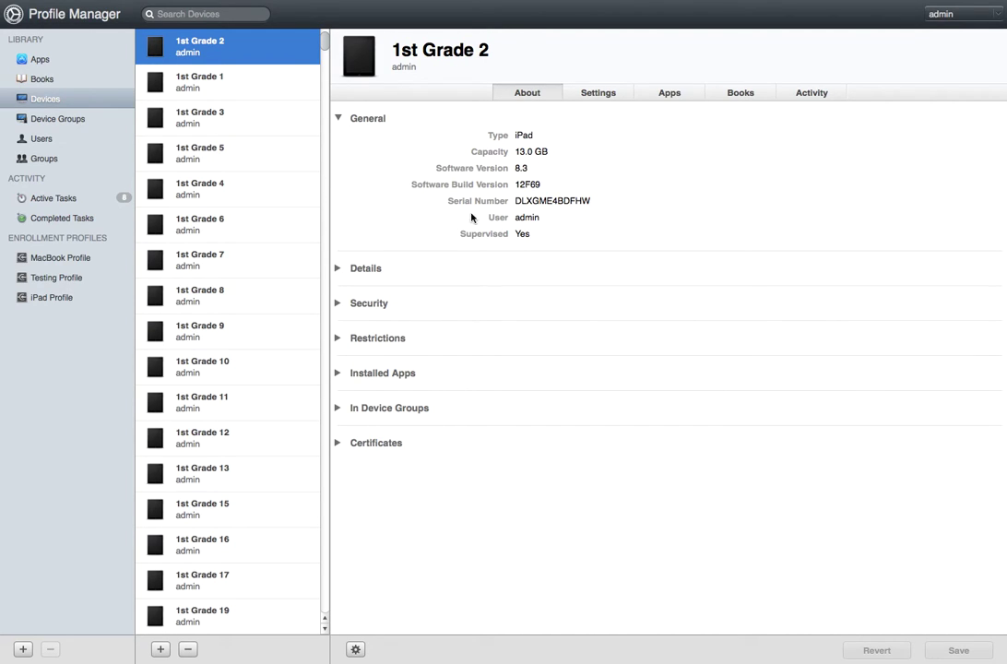
{"action": "left_click", "coordinate": [338, 268]}
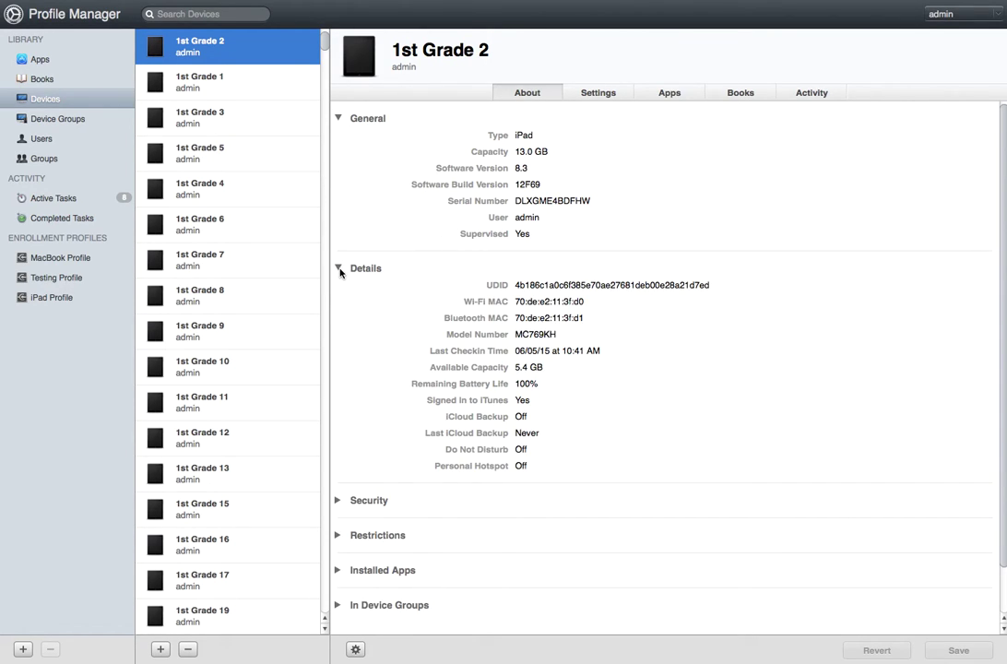
{"action": "left_click", "coordinate": [338, 269]}
{"action": "left_click", "coordinate": [338, 268]}
{"action": "left_click", "coordinate": [338, 268]}
{"action": "left_click", "coordinate": [339, 304]}
{"action": "left_click", "coordinate": [339, 307]}
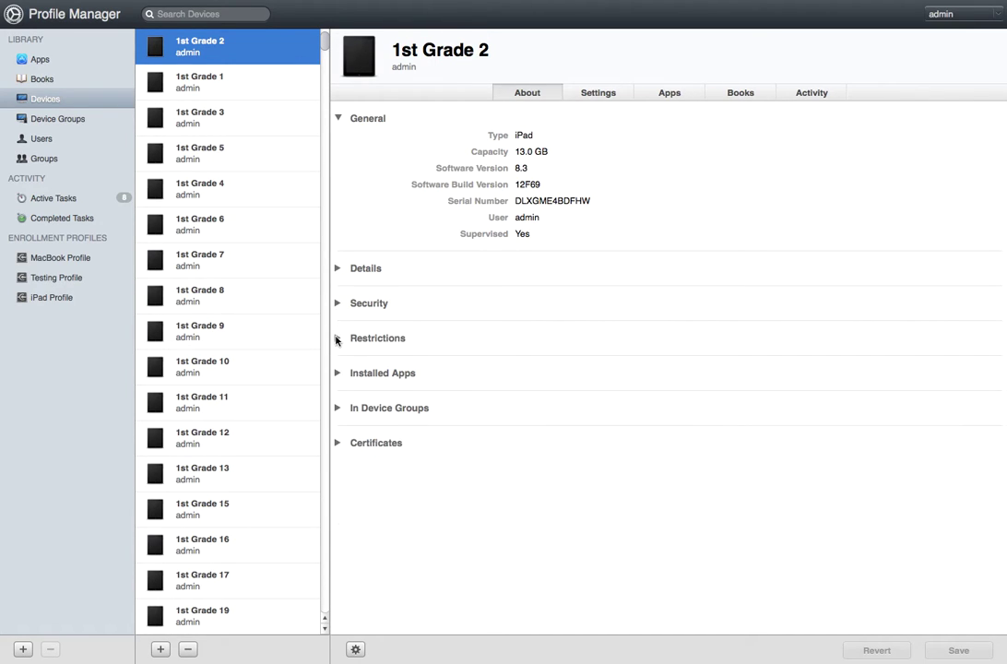
- Examine the restrictions in force on the 1st Grade 2 iPad and its full list of installed apps
{"action": "left_click", "coordinate": [338, 340]}
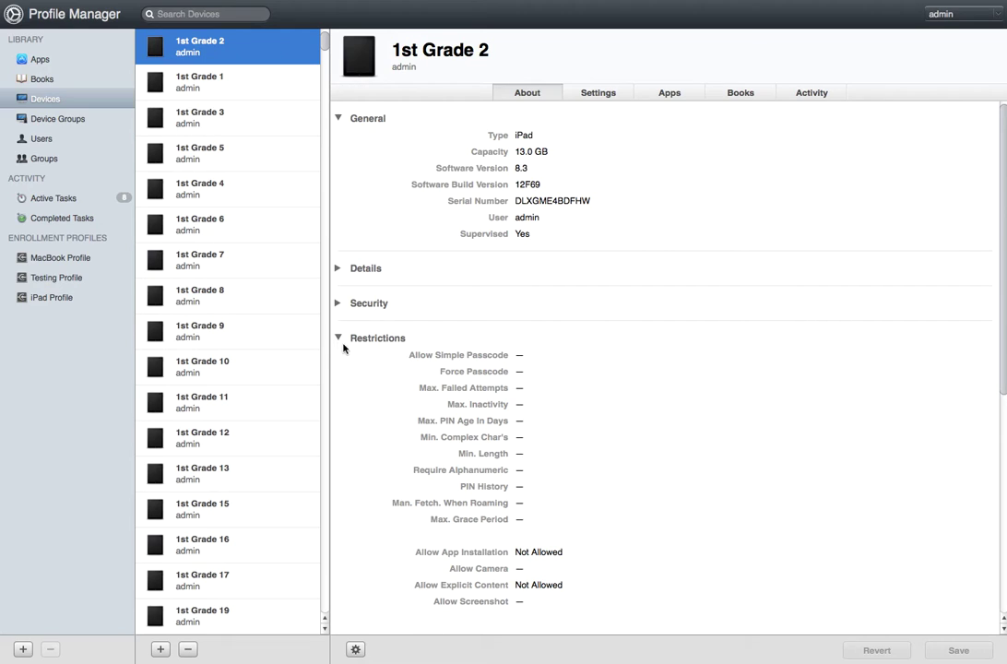
{"action": "left_click", "coordinate": [337, 339]}
{"action": "left_click", "coordinate": [336, 374]}
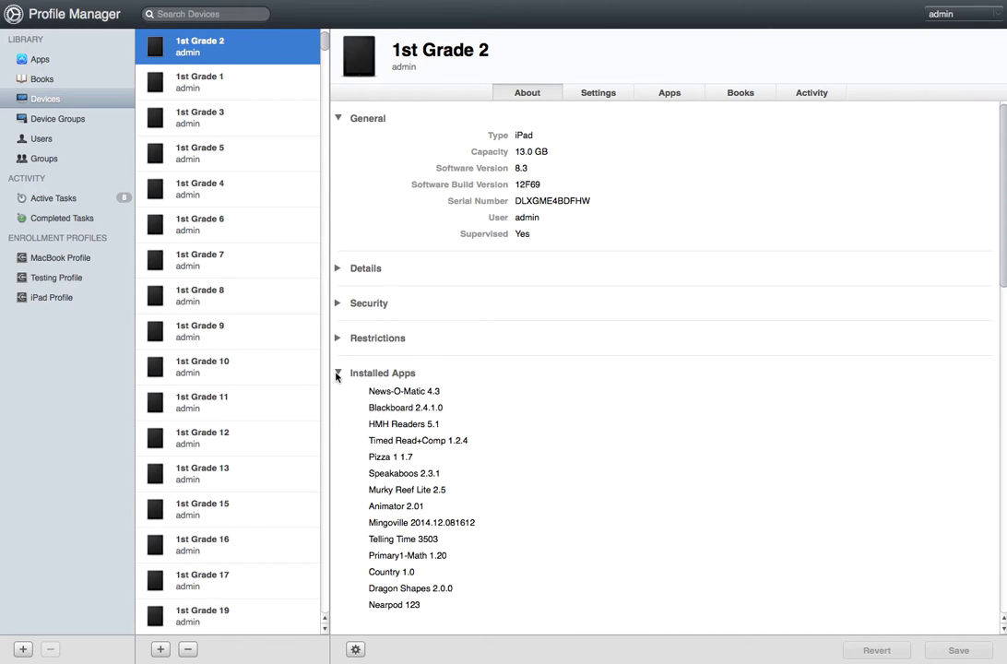
{"action": "scroll", "coordinate": [515, 374], "scroll_direction": "down", "scroll_amount": 4}
{"action": "scroll", "coordinate": [514, 374], "scroll_direction": "down", "scroll_amount": 20}
{"action": "scroll", "coordinate": [514, 373], "scroll_direction": "up", "scroll_amount": 20}
- Review the settings, assigned apps and books of the 1st Grade 2 iPad
{"action": "left_click", "coordinate": [599, 93]}
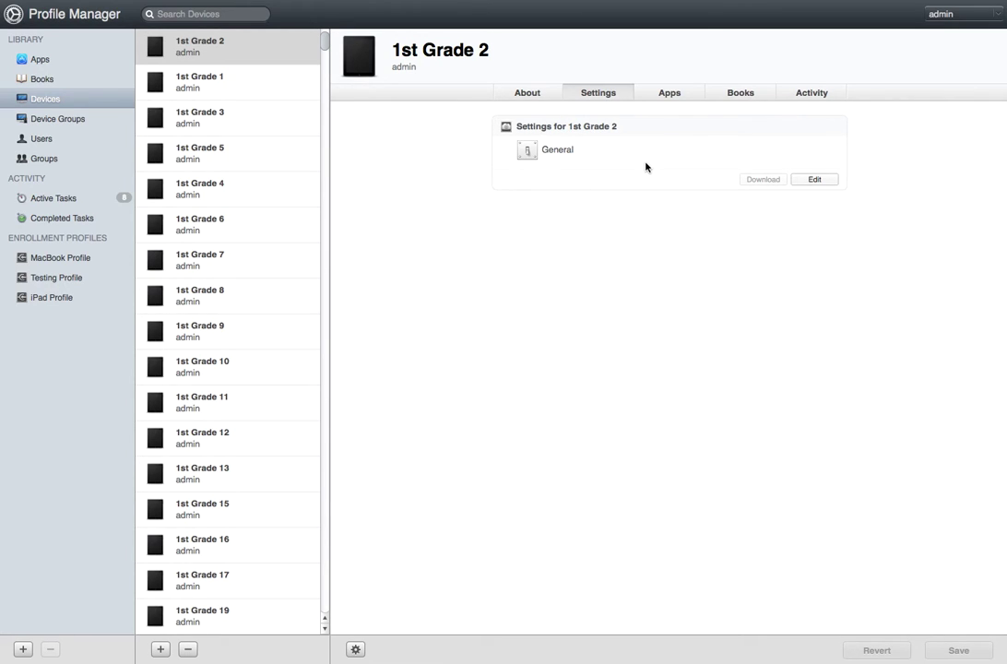
{"action": "left_click", "coordinate": [674, 95]}
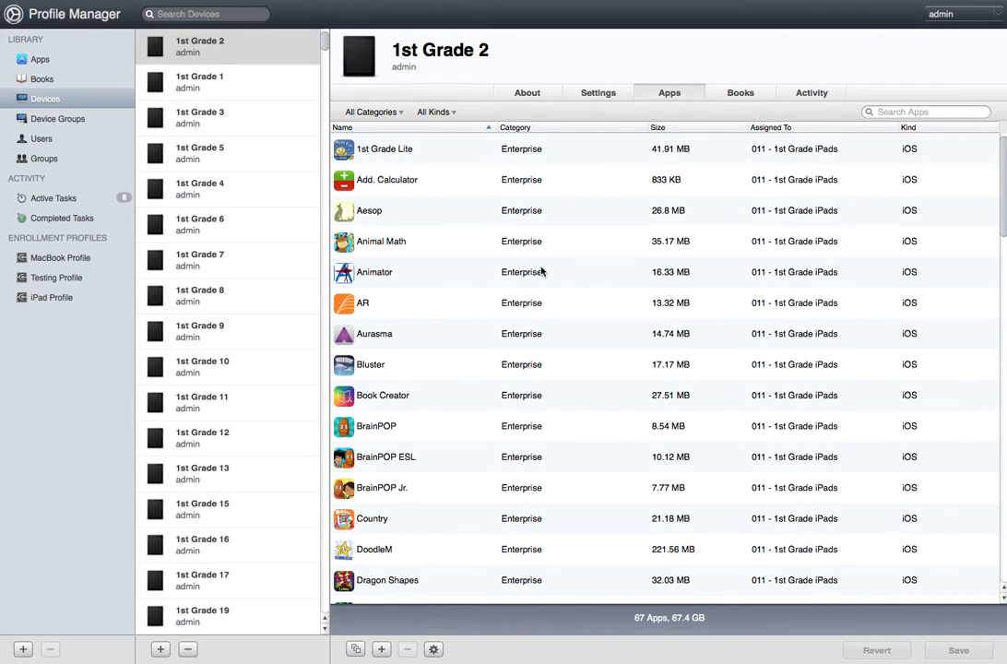
{"action": "scroll", "coordinate": [528, 320], "scroll_direction": "down", "scroll_amount": 5}
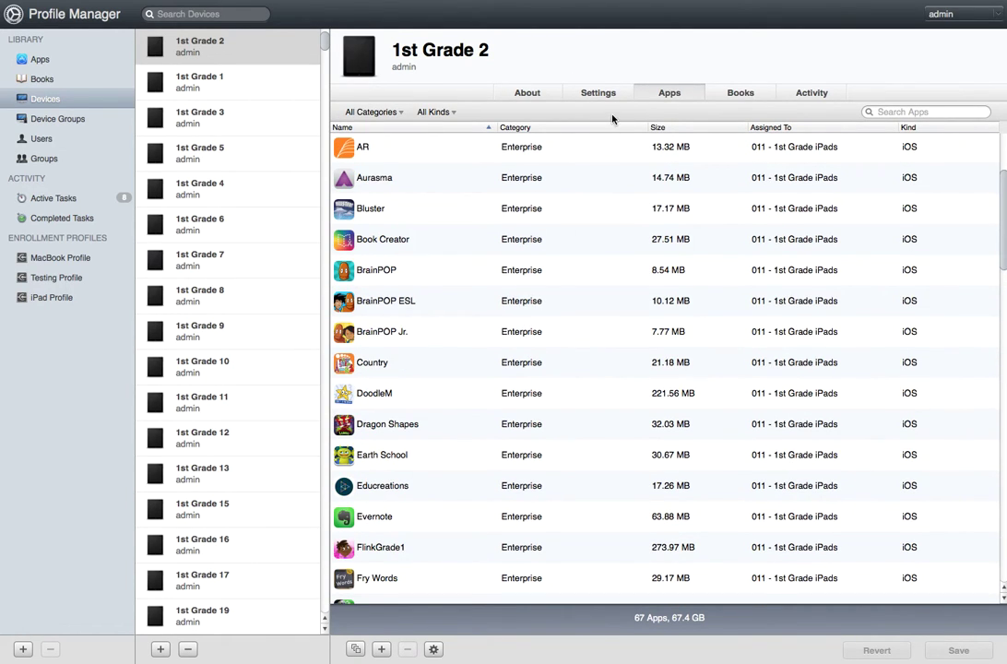
{"action": "left_click", "coordinate": [730, 96]}
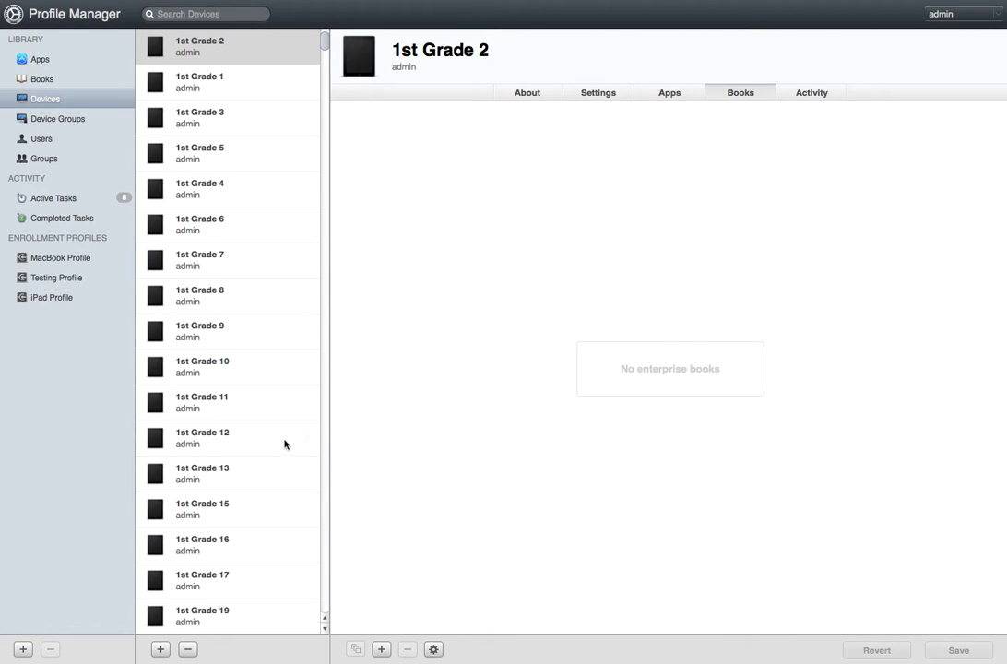
- Select the device group 011 - 1st Grade iPads and look through its member devices
{"action": "left_click", "coordinate": [70, 121]}
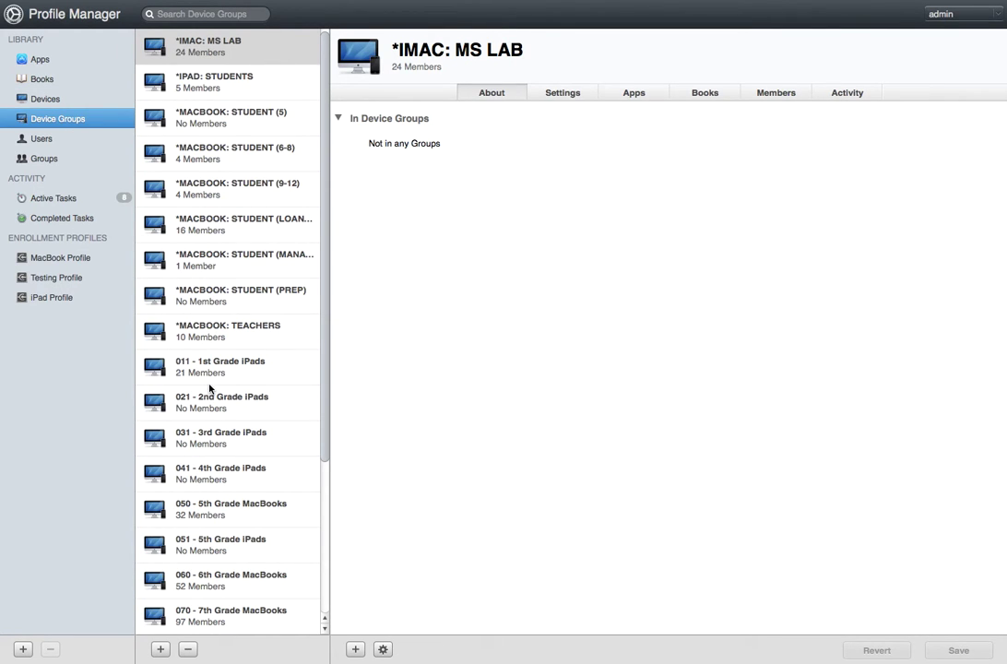
{"action": "left_click", "coordinate": [237, 376]}
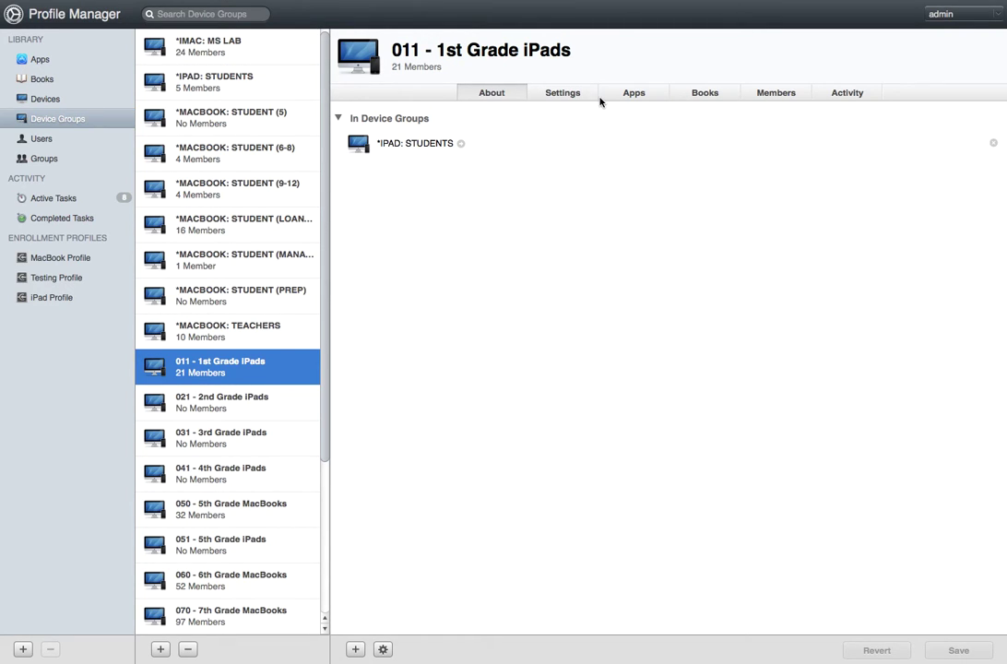
{"action": "left_click", "coordinate": [784, 93]}
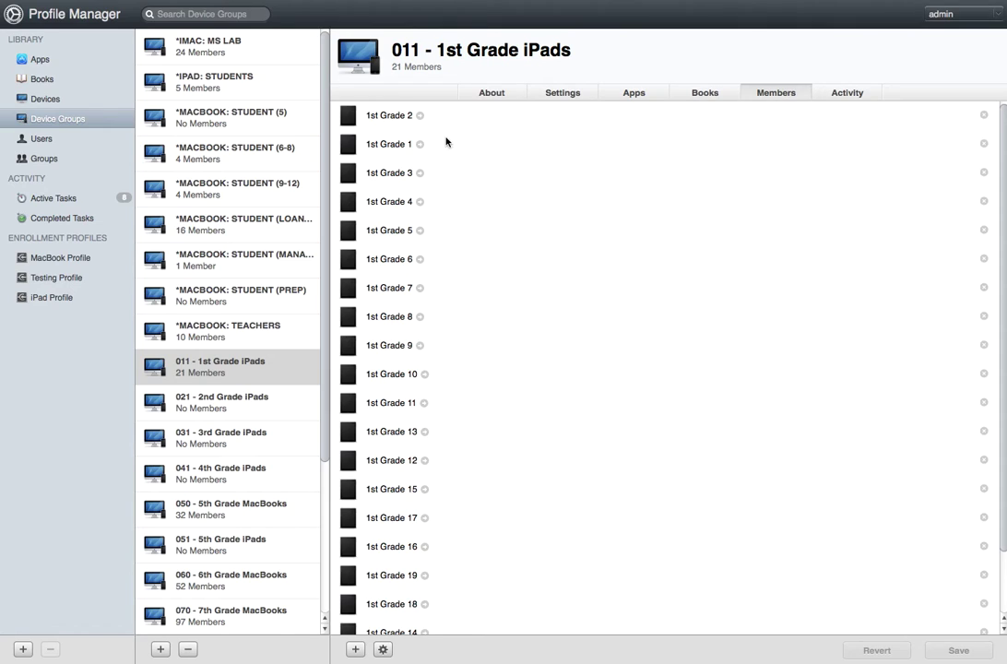
{"action": "scroll", "coordinate": [415, 369], "scroll_direction": "down", "scroll_amount": 3}
{"action": "scroll", "coordinate": [406, 372], "scroll_direction": "up", "scroll_amount": 3}
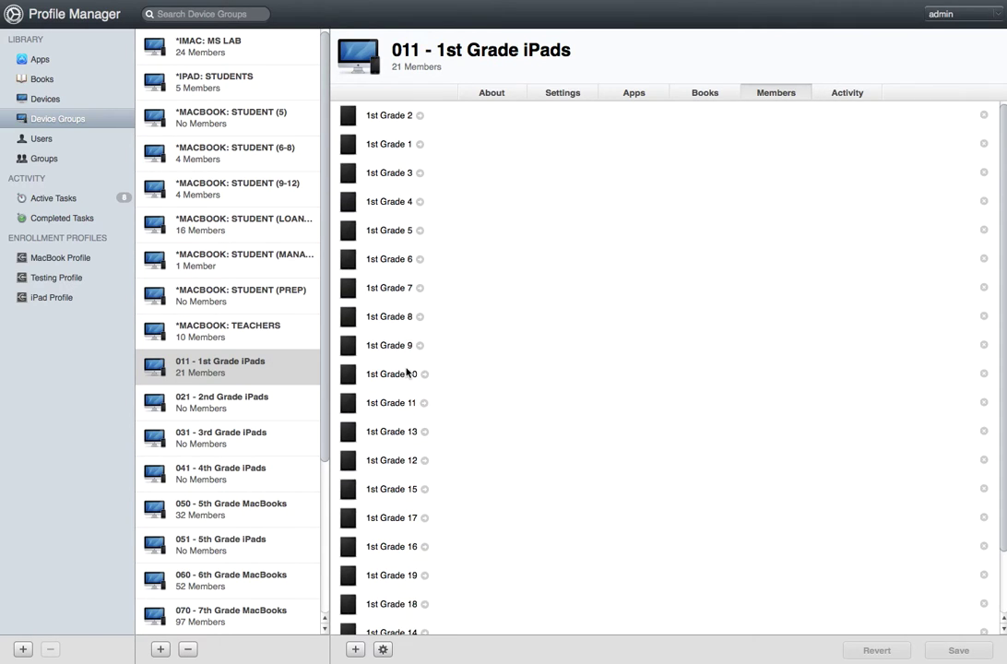
- Look through the complete list of apps assigned to the 011 - 1st Grade iPads group
{"action": "left_click", "coordinate": [636, 92]}
{"action": "scroll", "coordinate": [481, 378], "scroll_direction": "down", "scroll_amount": 10}
{"action": "scroll", "coordinate": [481, 374], "scroll_direction": "down", "scroll_amount": 5}
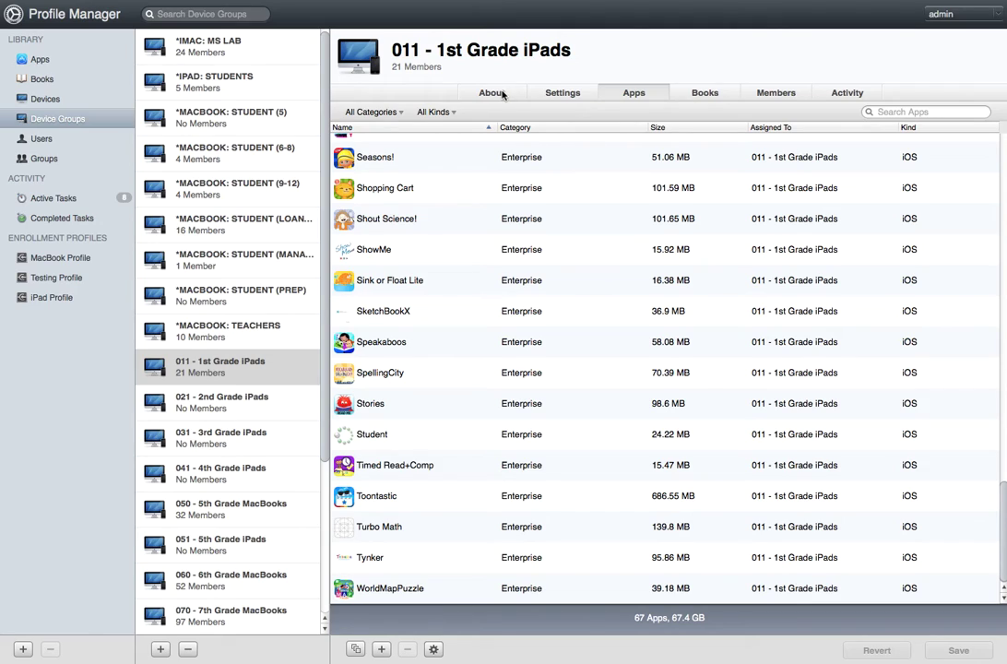
- Open the 011 - 1st Grade iPads group's settings for editing and examine its General, Network and iOS Restrictions payloads
{"action": "left_click", "coordinate": [570, 94]}
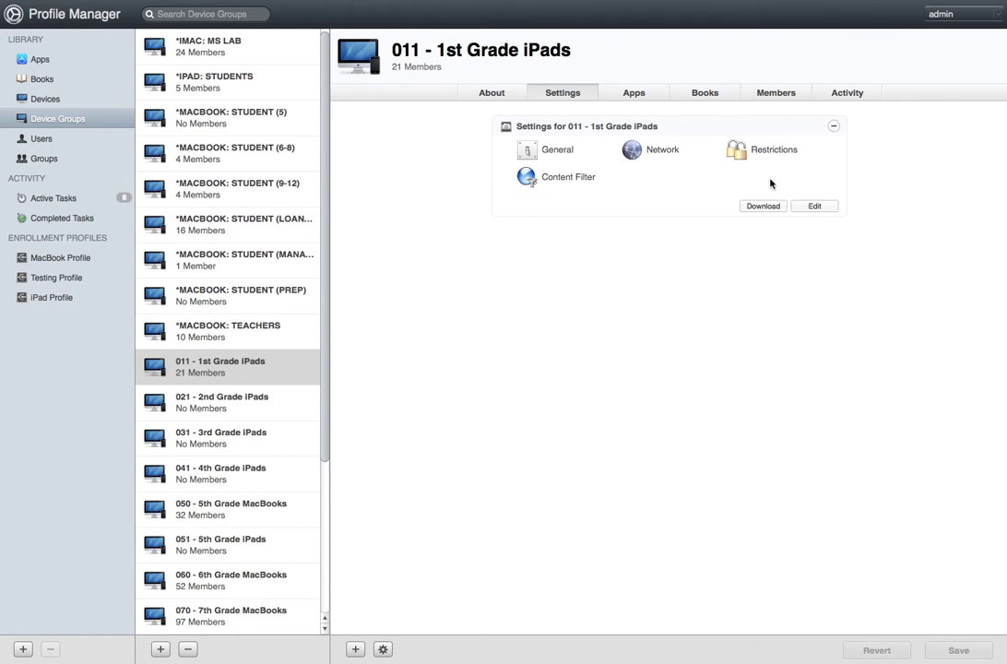
{"action": "left_click", "coordinate": [815, 206]}
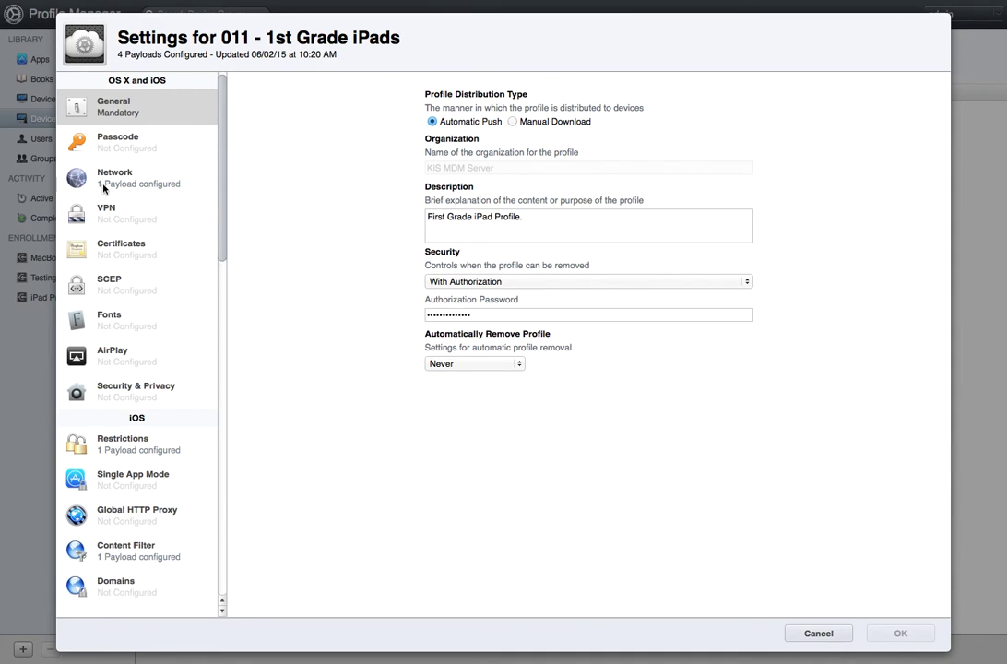
{"action": "left_click", "coordinate": [185, 177]}
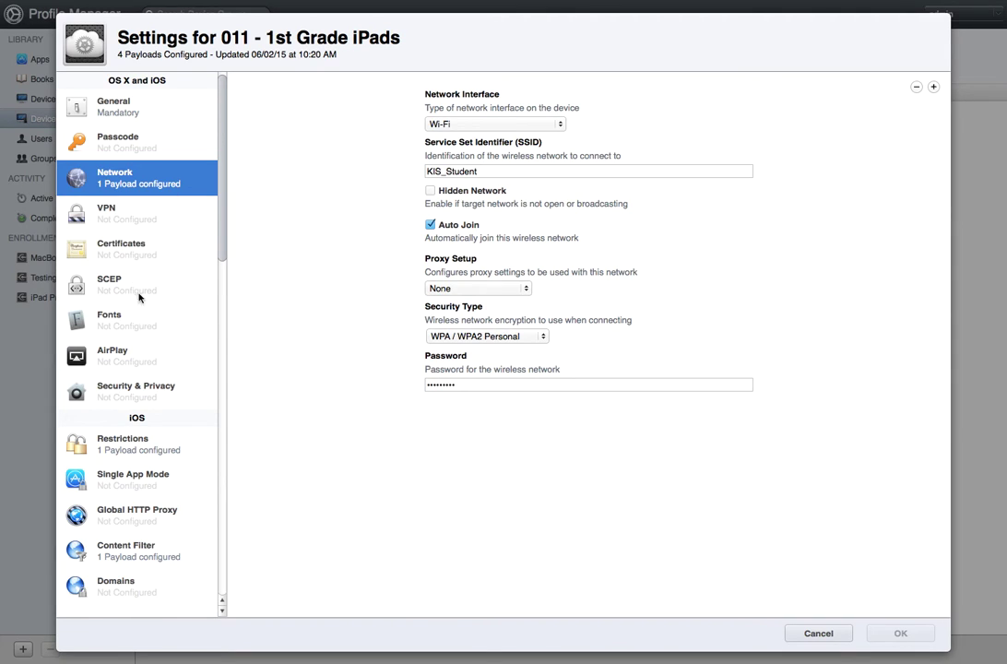
{"action": "left_click", "coordinate": [139, 443]}
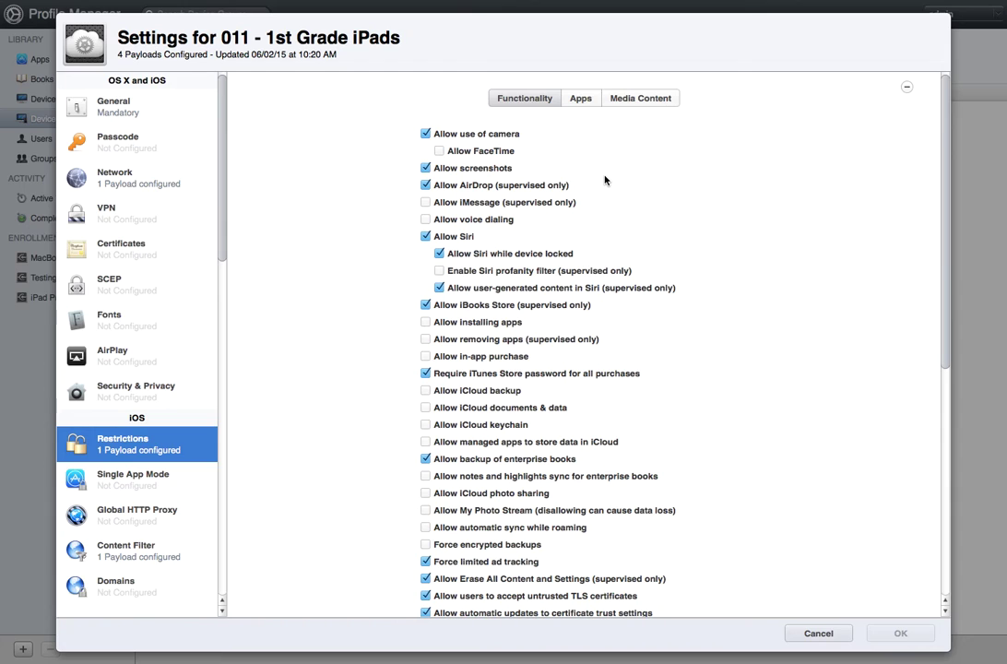
- Examine the remaining iOS Restrictions, the Content Filter payload and the other available payloads, and close the 011 - 1st Grade iPads settings without changes
{"action": "scroll", "coordinate": [605, 179], "scroll_direction": "down", "scroll_amount": 10}
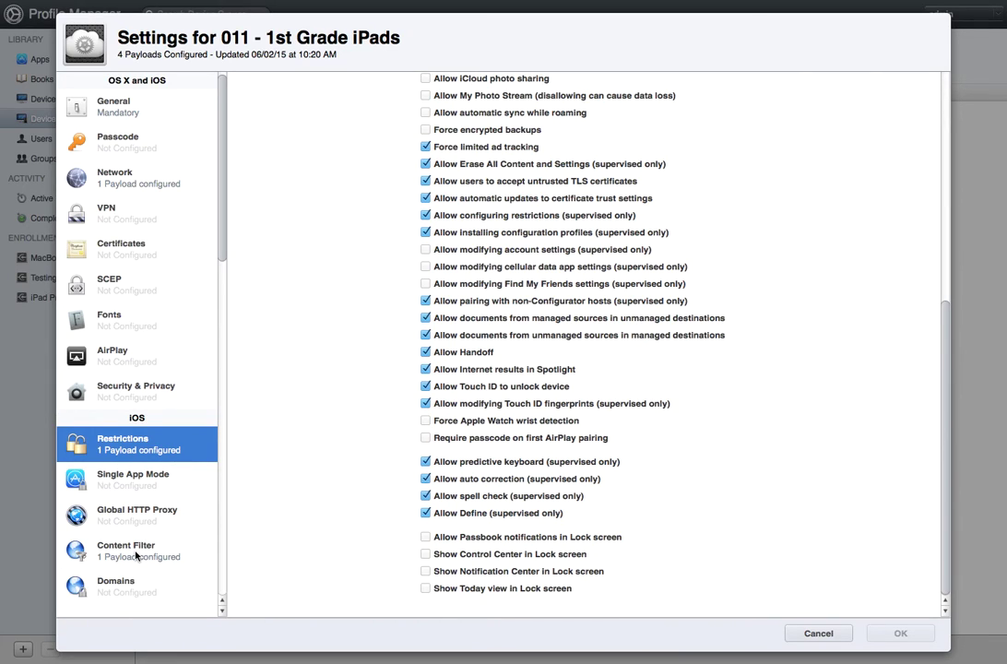
{"action": "left_click", "coordinate": [83, 558]}
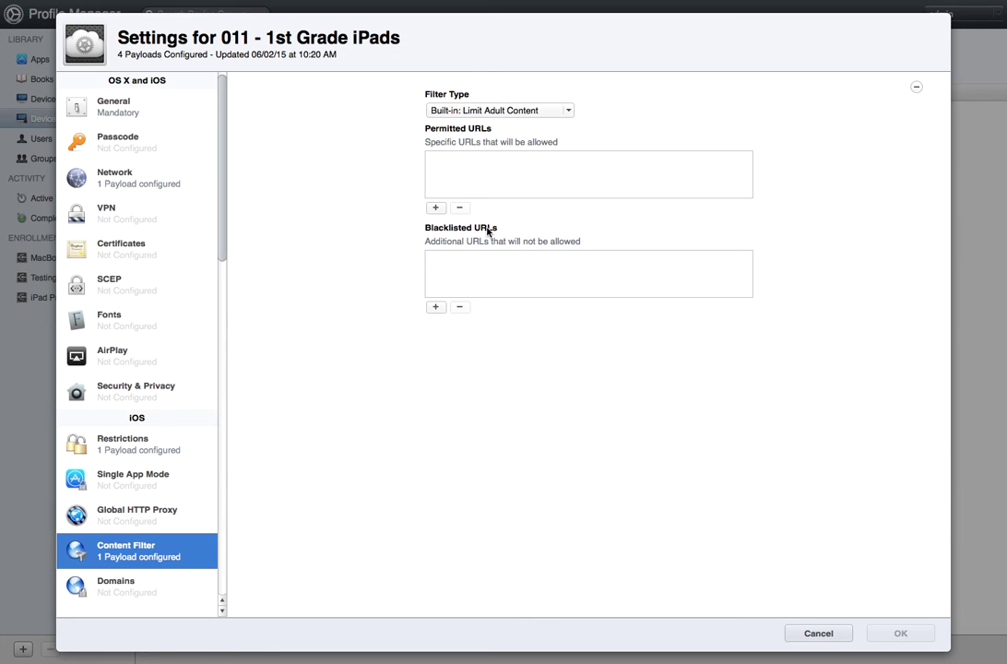
{"action": "left_click", "coordinate": [480, 272]}
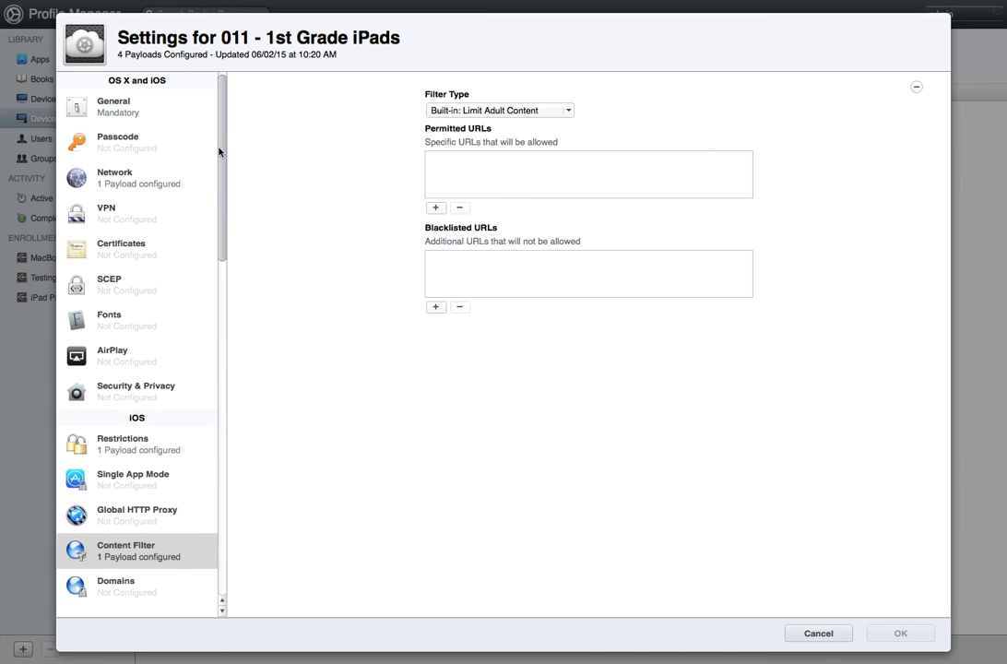
{"action": "left_click_drag", "start_coordinate": [219, 151], "coordinate": [229, 349]}
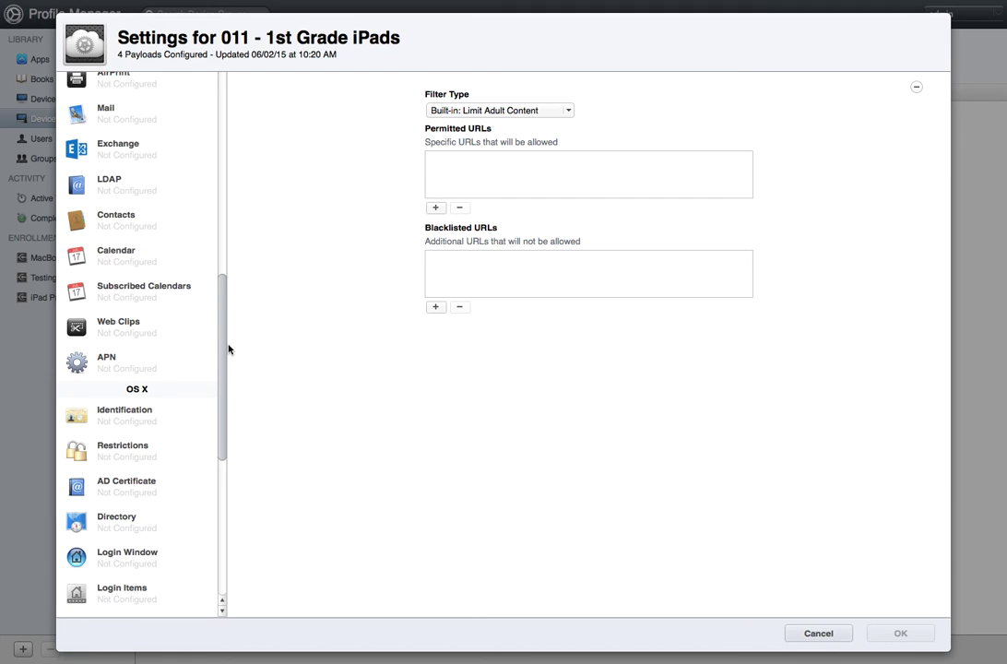
{"action": "left_click_drag", "start_coordinate": [229, 349], "coordinate": [214, 482]}
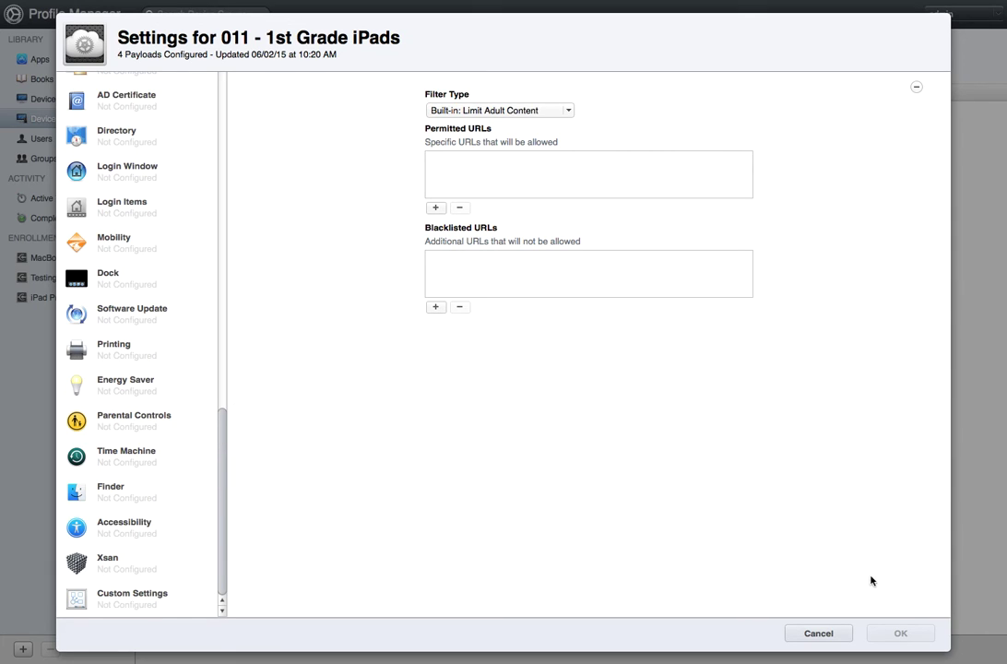
{"action": "left_click", "coordinate": [819, 633]}
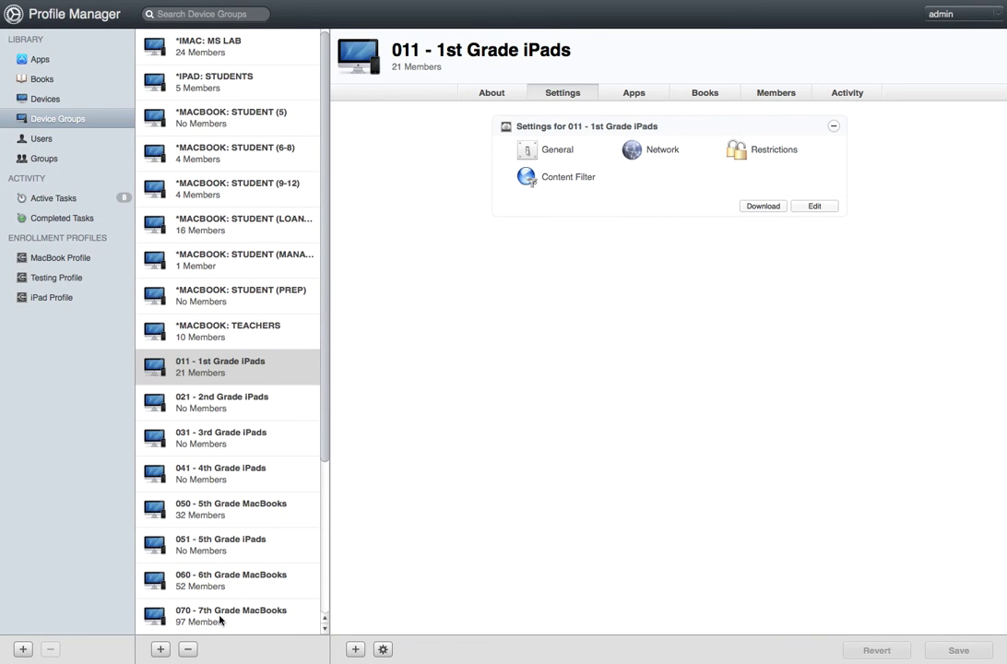
- Look through the device group list and view the settings of the 050 - 5th Grade MacBooks and *MACBOOK: STUDENT (5) groups
{"action": "scroll", "coordinate": [229, 588], "scroll_direction": "down", "scroll_amount": 1}
{"action": "scroll", "coordinate": [230, 588], "scroll_direction": "down", "scroll_amount": 5}
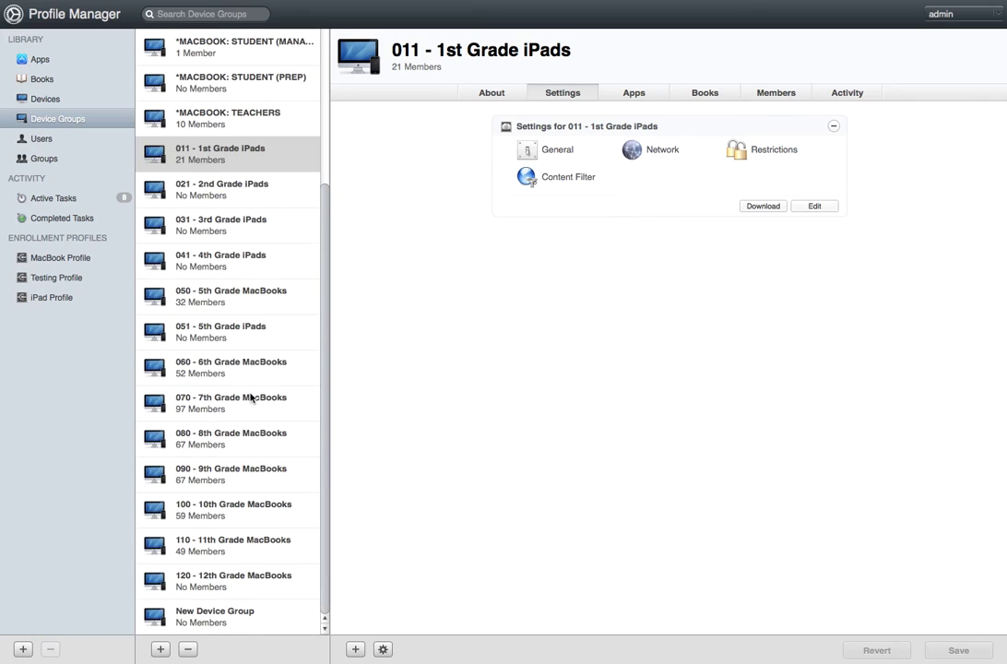
{"action": "left_click", "coordinate": [250, 297]}
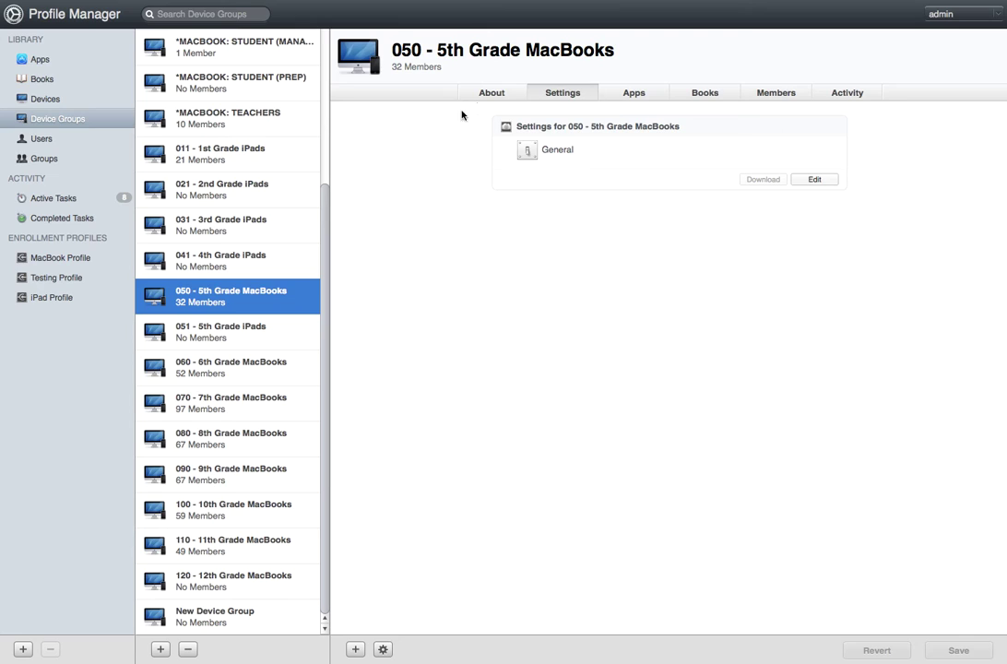
{"action": "left_click", "coordinate": [231, 378]}
{"action": "scroll", "coordinate": [322, 372], "scroll_direction": "up", "scroll_amount": 1}
{"action": "scroll", "coordinate": [322, 372], "scroll_direction": "up", "scroll_amount": 5}
{"action": "left_click", "coordinate": [257, 126]}
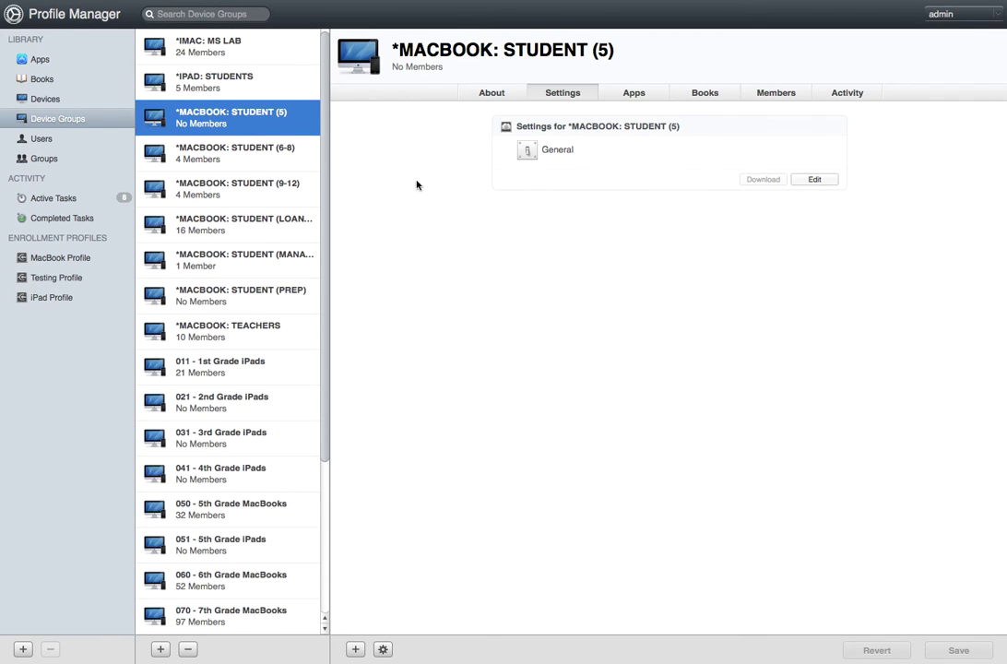
- Select the *MACBOOK: STUDENT (6-8) device group and review its member groups and settings overview
{"action": "left_click", "coordinate": [200, 162]}
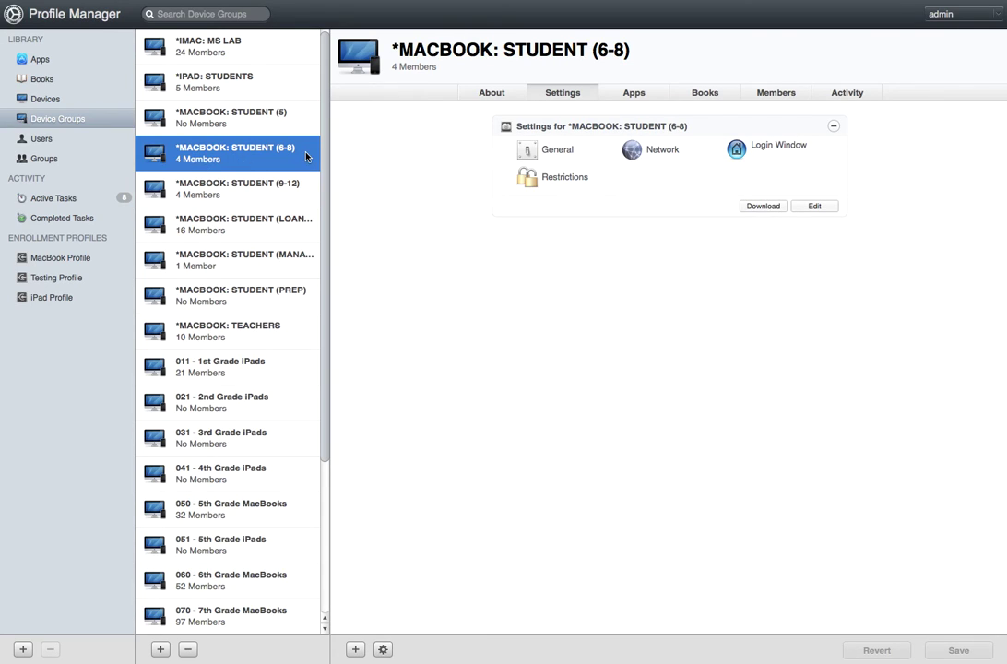
{"action": "left_click", "coordinate": [775, 96]}
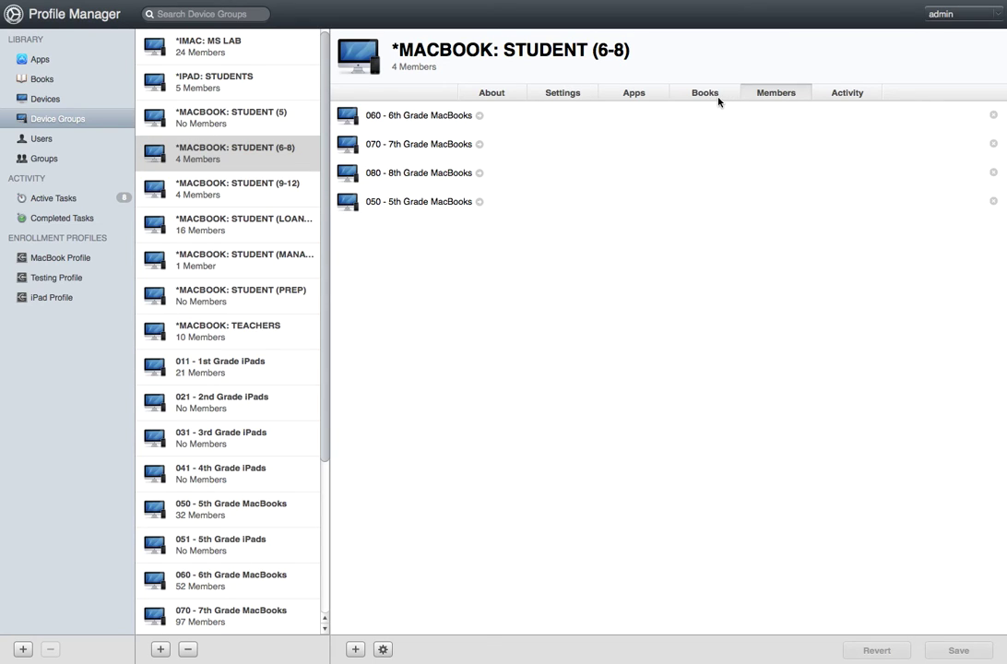
{"action": "left_click", "coordinate": [565, 94]}
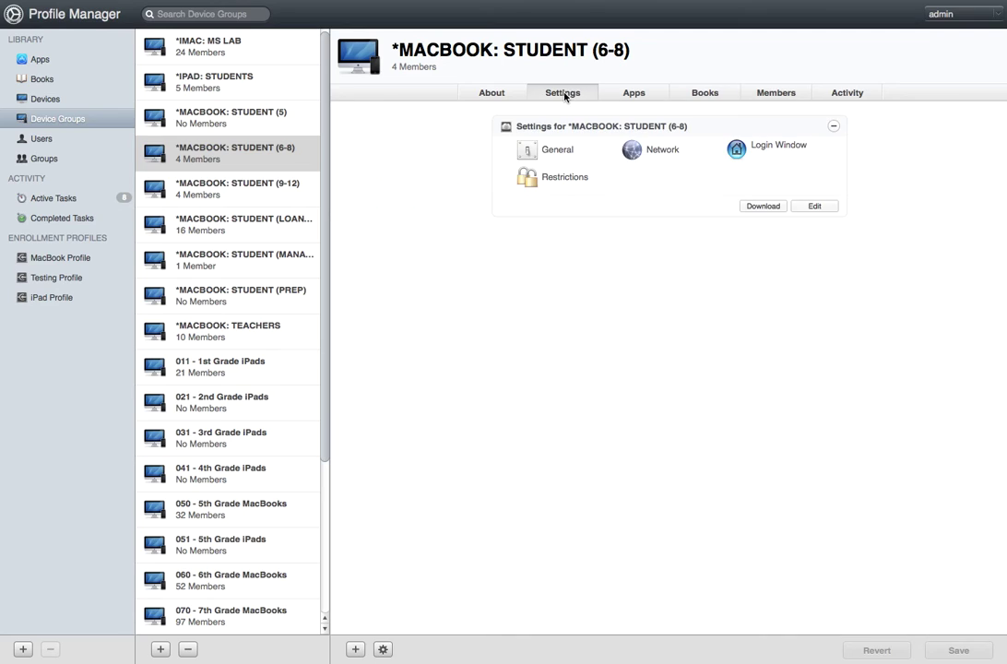
- Open the *MACBOOK: STUDENT (6-8) settings for editing and examine the Login Window payload and the list of OS X payloads
{"action": "left_click", "coordinate": [815, 207]}
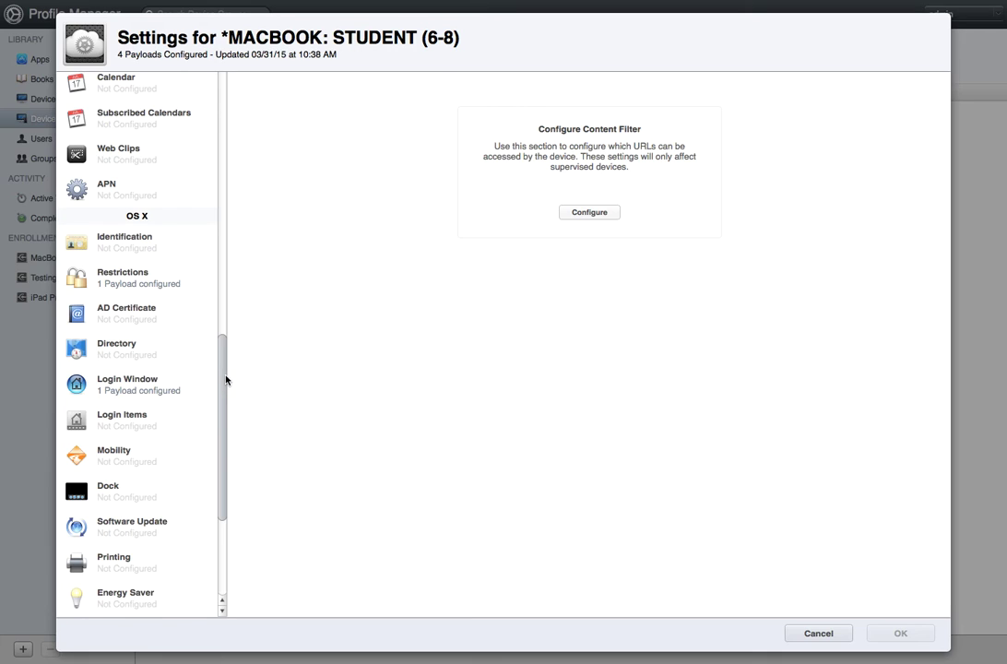
{"action": "left_click", "coordinate": [140, 392]}
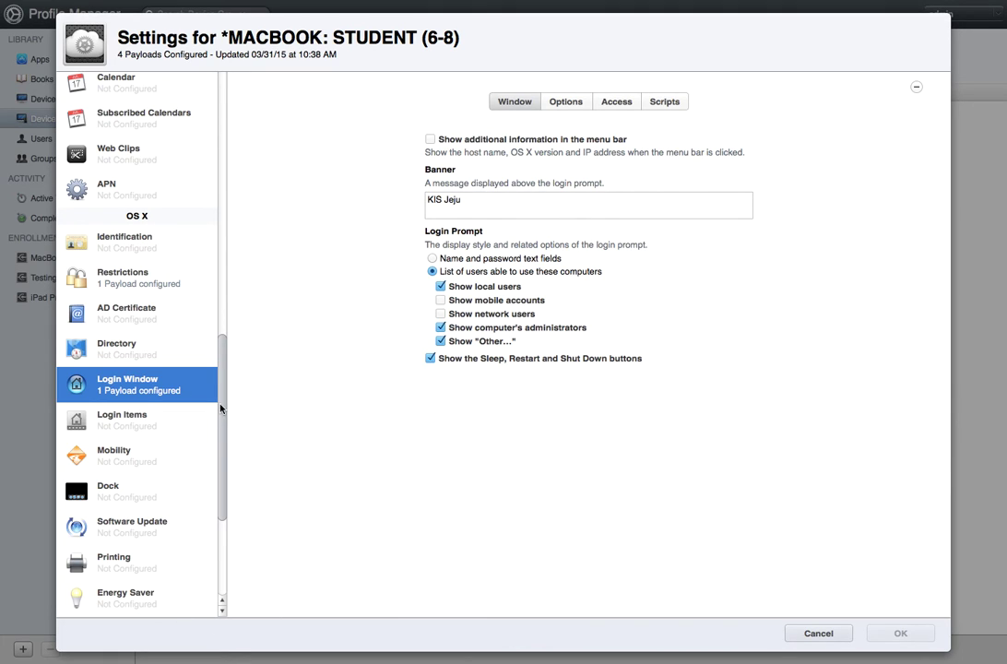
{"action": "left_click_drag", "start_coordinate": [222, 353], "coordinate": [221, 410]}
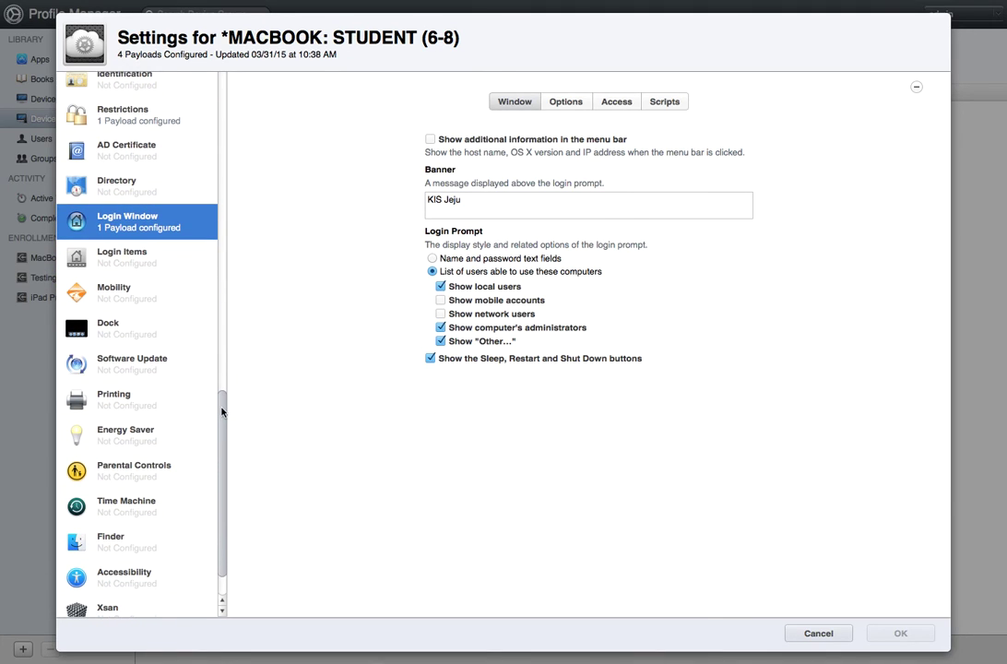
{"action": "left_click_drag", "start_coordinate": [221, 411], "coordinate": [220, 428]}
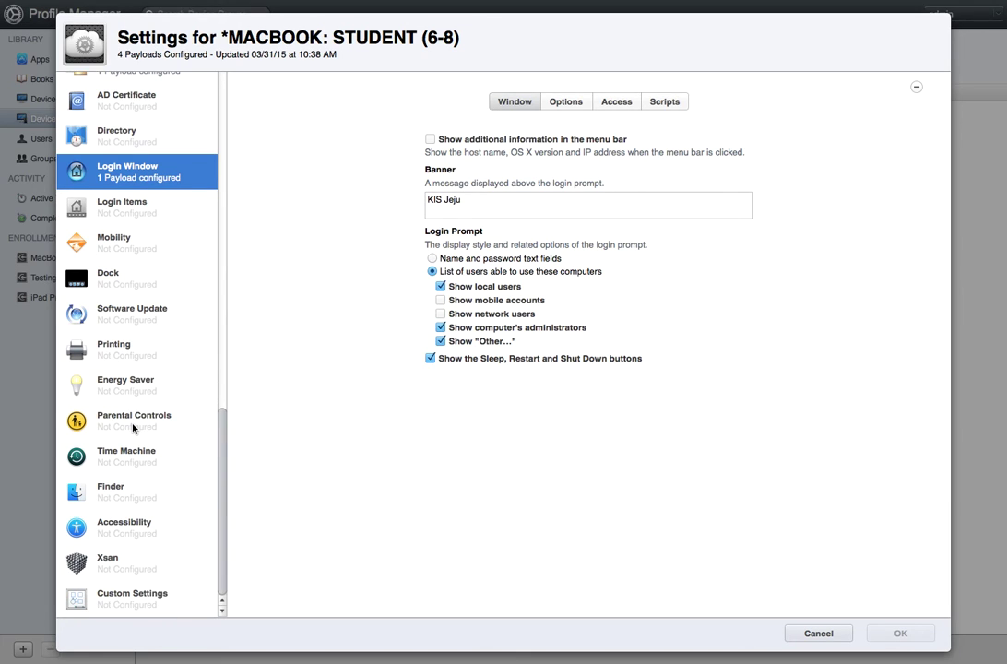
{"action": "scroll", "coordinate": [221, 414], "scroll_direction": "up", "scroll_amount": 3}
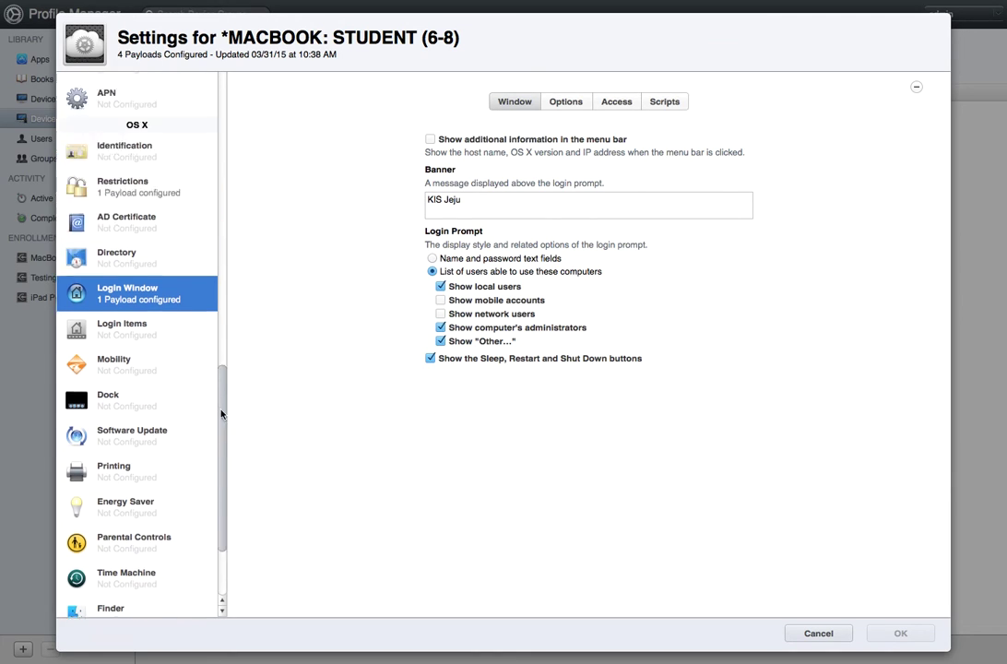
{"action": "left_click_drag", "start_coordinate": [221, 414], "coordinate": [221, 373]}
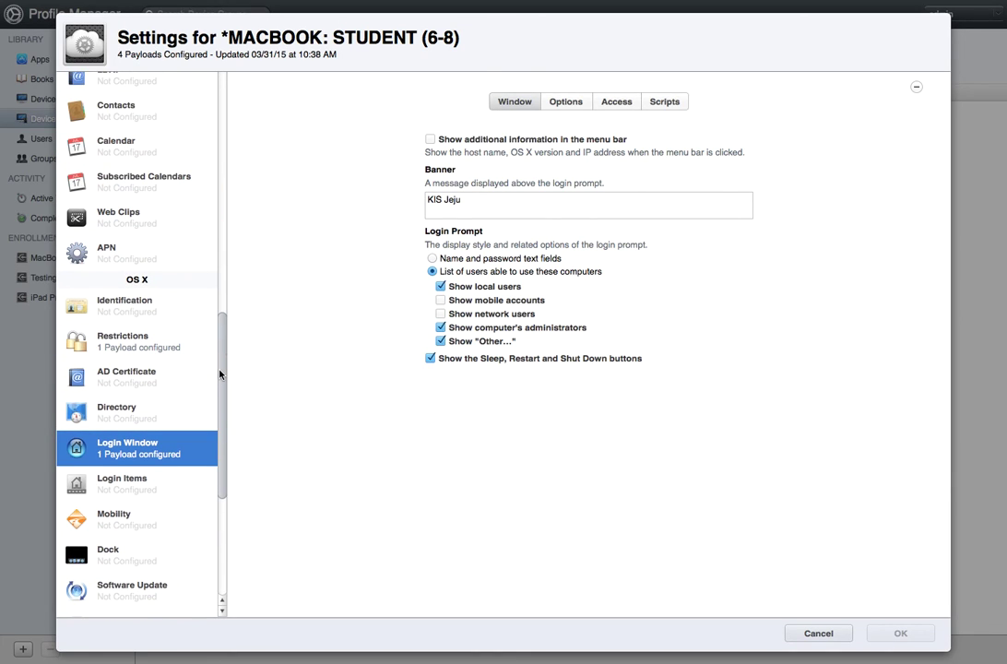
- Examine the System Preferences and Media access options of the OS X Restrictions payload, and close the settings without changes
{"action": "left_click", "coordinate": [117, 343]}
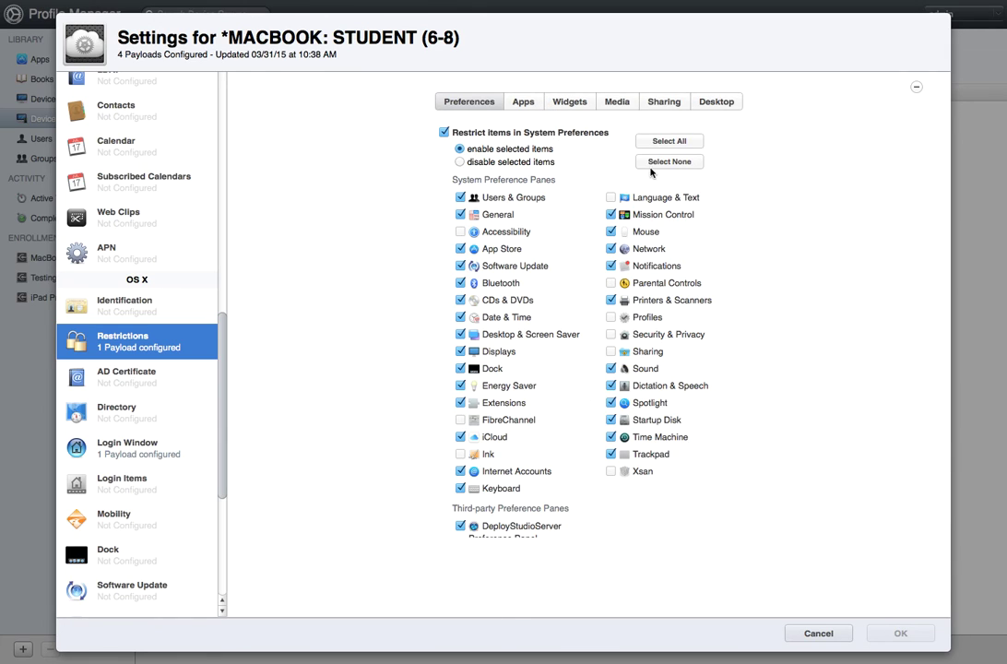
{"action": "left_click", "coordinate": [617, 101]}
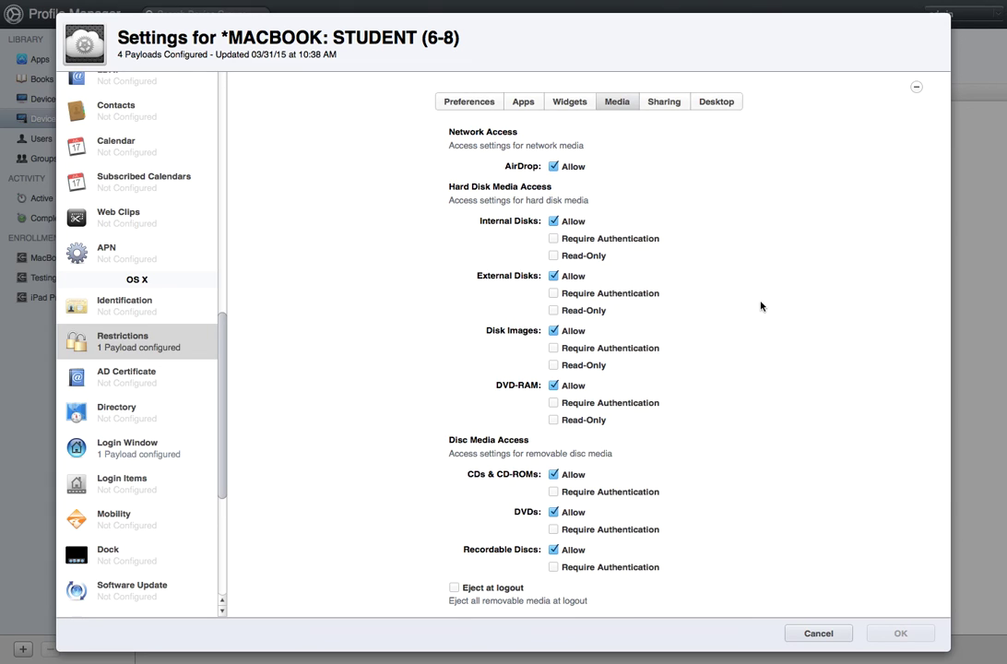
{"action": "scroll", "coordinate": [186, 225], "scroll_direction": "up", "scroll_amount": 10}
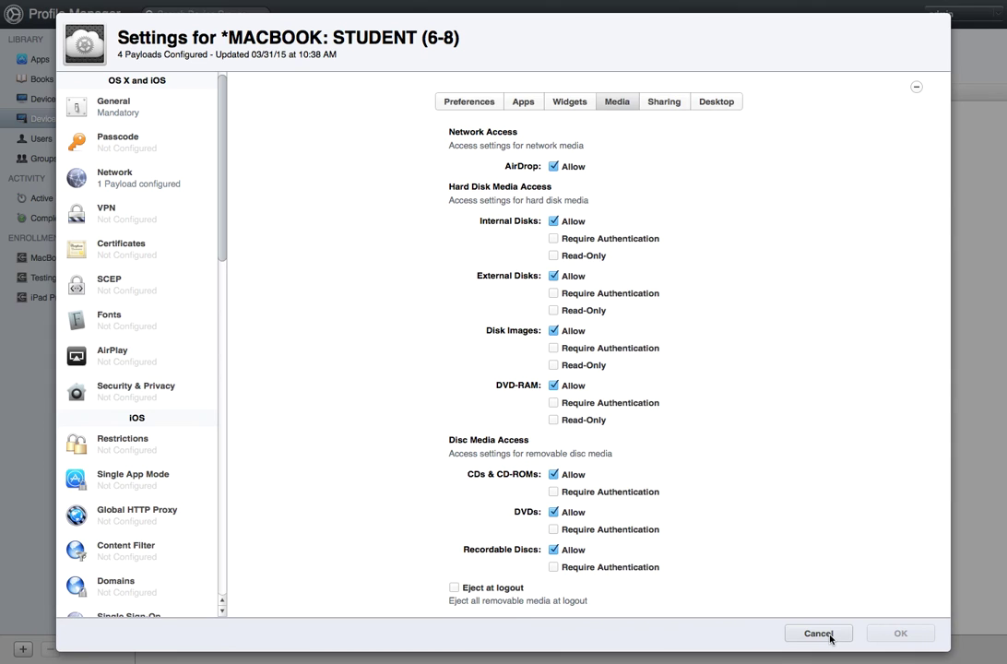
{"action": "left_click", "coordinate": [818, 633]}
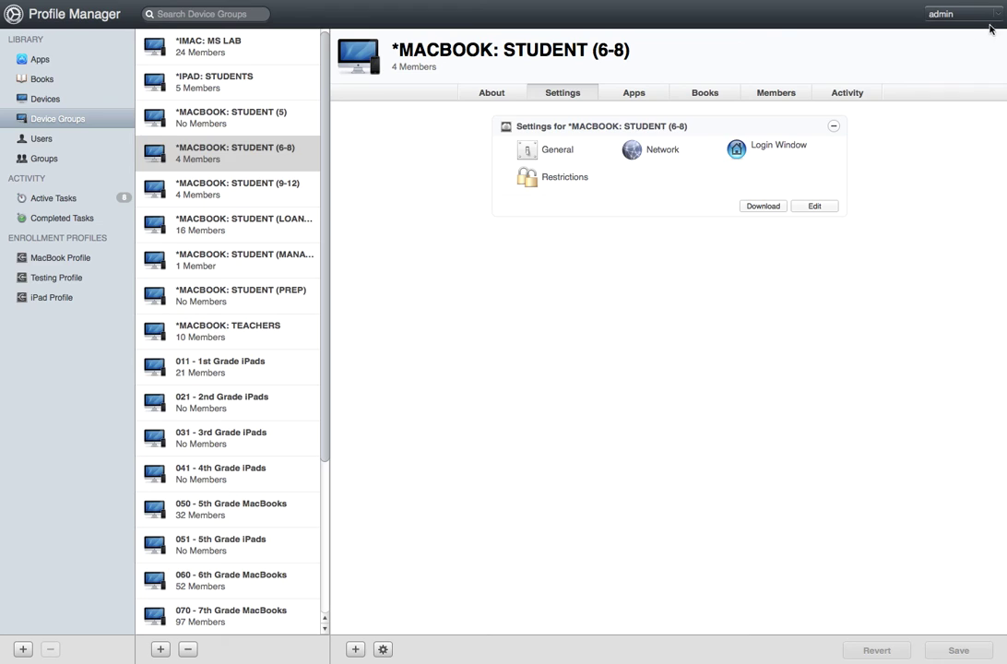
- View the admin account options, and show the Apps library with its file chooser for adding an app, cancelling without choosing a file
{"action": "left_click", "coordinate": [959, 14]}
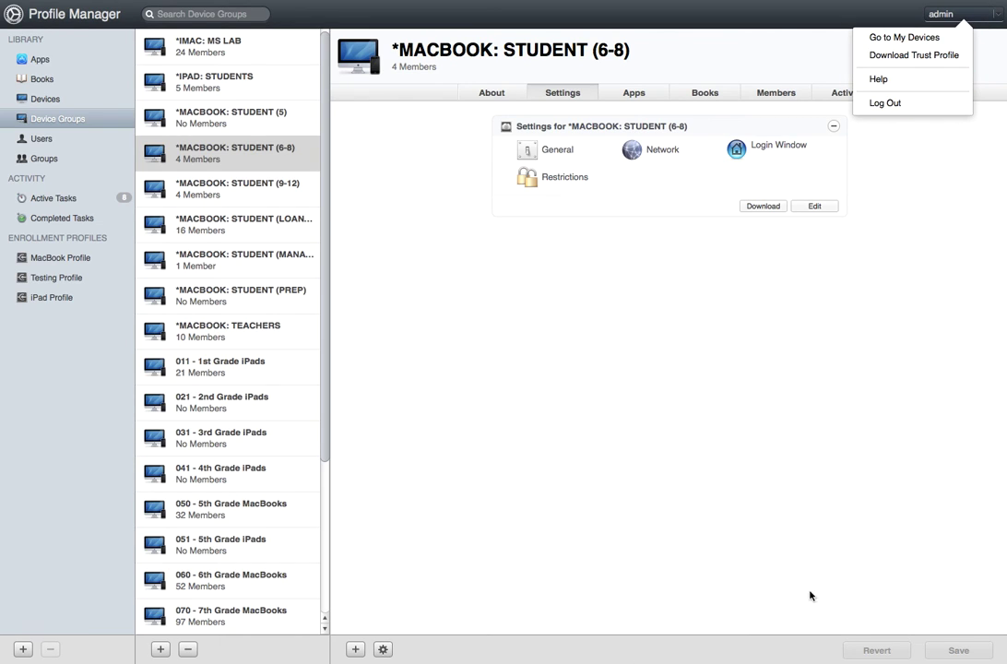
{"action": "left_click", "coordinate": [632, 486]}
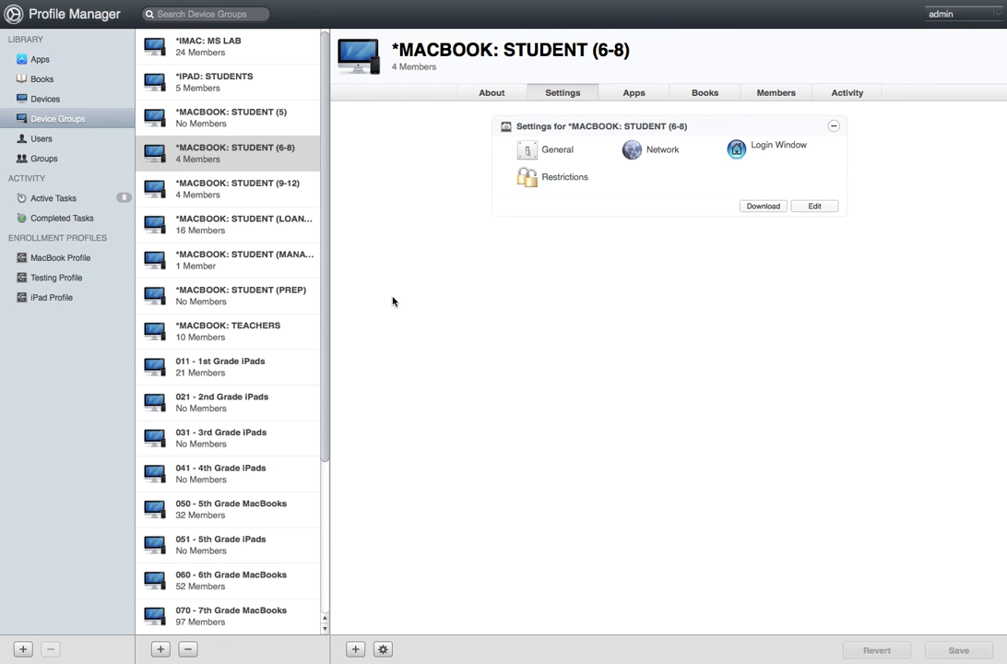
{"action": "left_click", "coordinate": [50, 63]}
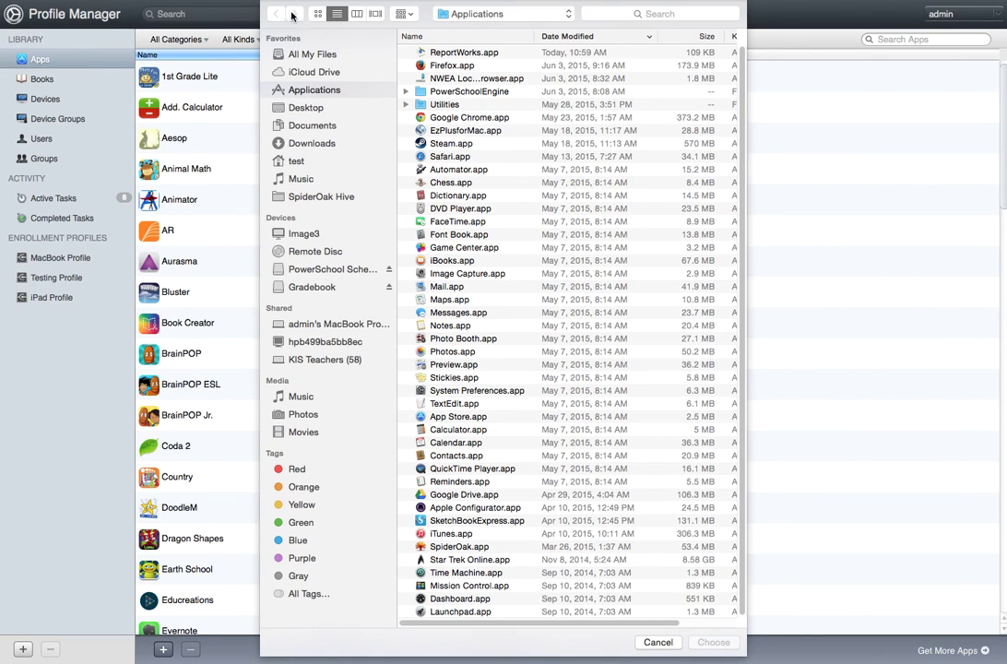
{"action": "left_click", "coordinate": [662, 642]}
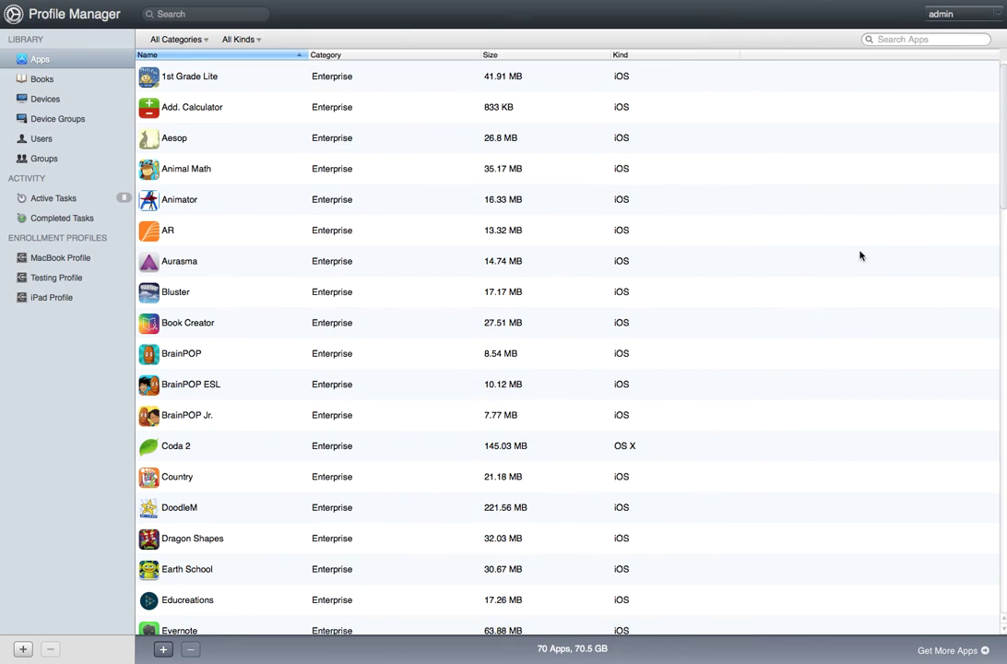